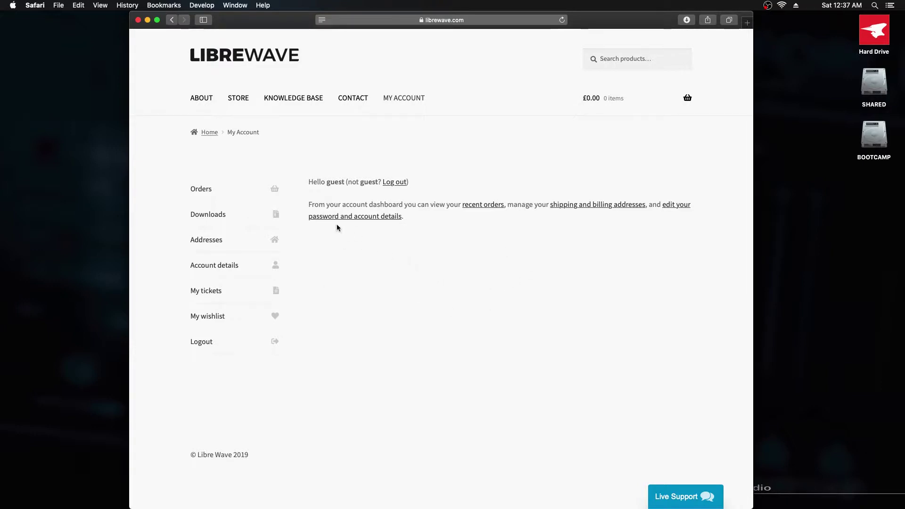
- Open the completed Kazbek order and download MacOS Installer v1.0.0 and Samples v1.0.0
{"action": "left_click", "coordinate": [204, 189]}
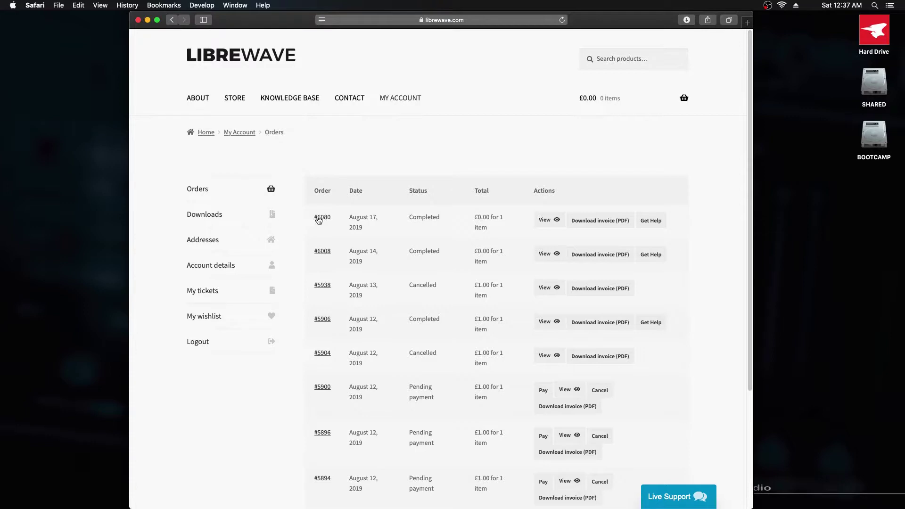
{"action": "left_click", "coordinate": [322, 219]}
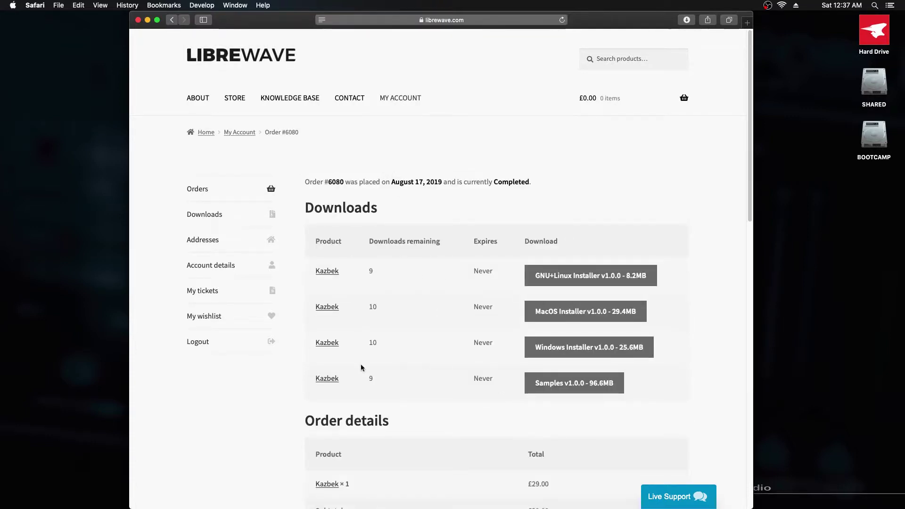
{"action": "scroll", "coordinate": [437, 345], "scroll_direction": "down", "scroll_amount": 1}
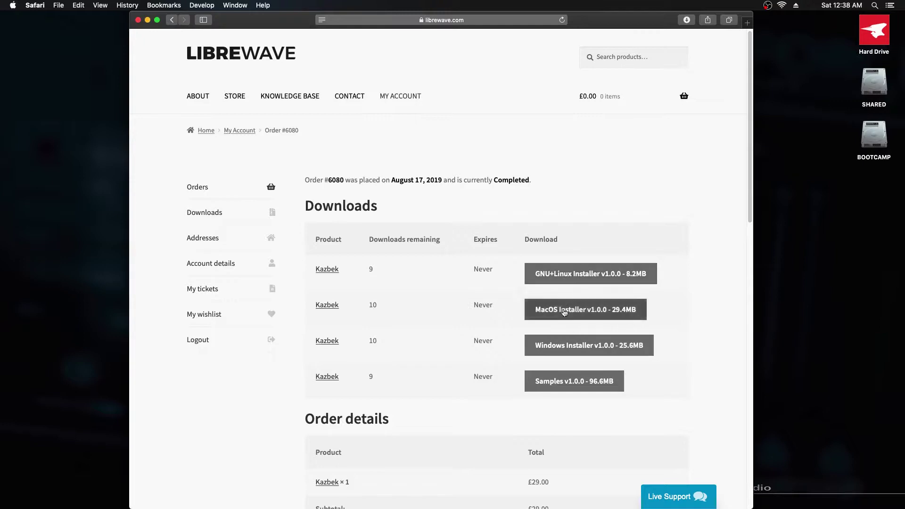
{"action": "left_click", "coordinate": [538, 314]}
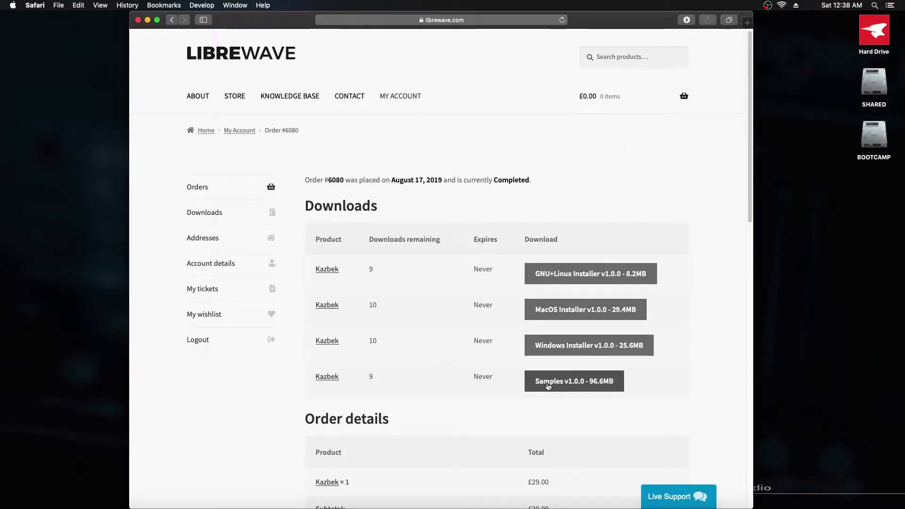
{"action": "left_click", "coordinate": [568, 383]}
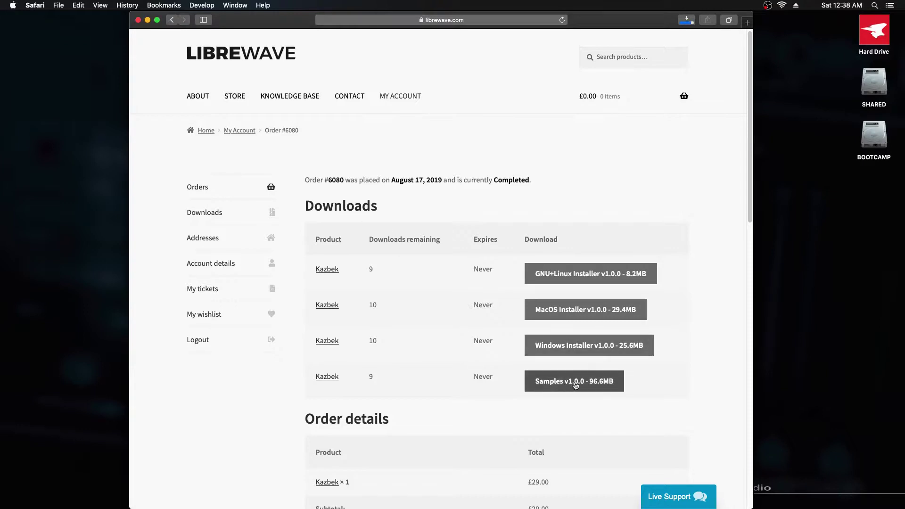
- Show the account's Downloads page and scroll through the Sofia Woodwinds and Kazbek download buttons
{"action": "left_click", "coordinate": [201, 211]}
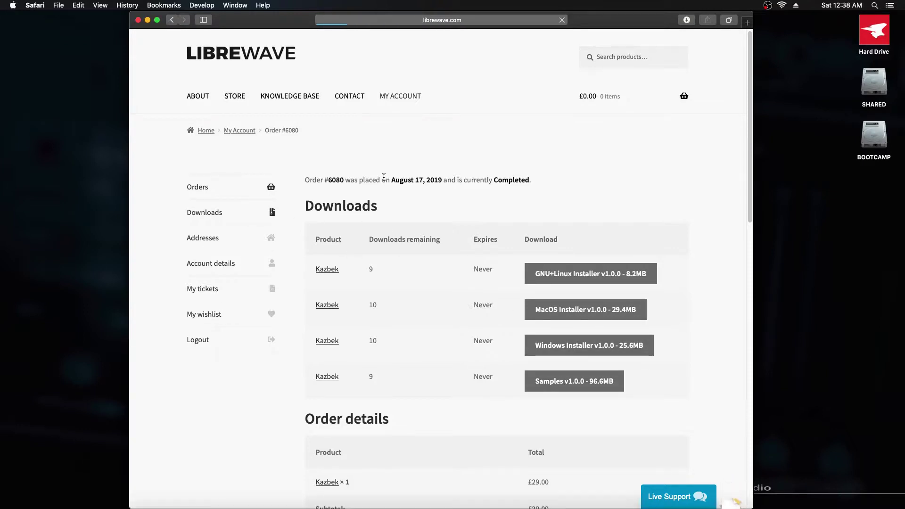
{"action": "scroll", "coordinate": [472, 229], "scroll_direction": "down", "scroll_amount": 1}
{"action": "scroll", "coordinate": [586, 325], "scroll_direction": "down", "scroll_amount": 5}
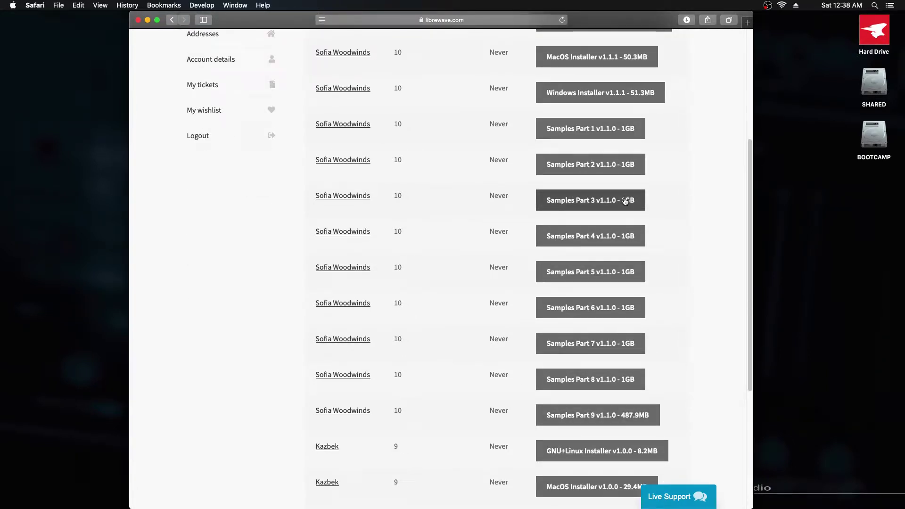
{"action": "scroll", "coordinate": [625, 195], "scroll_direction": "up", "scroll_amount": 2}
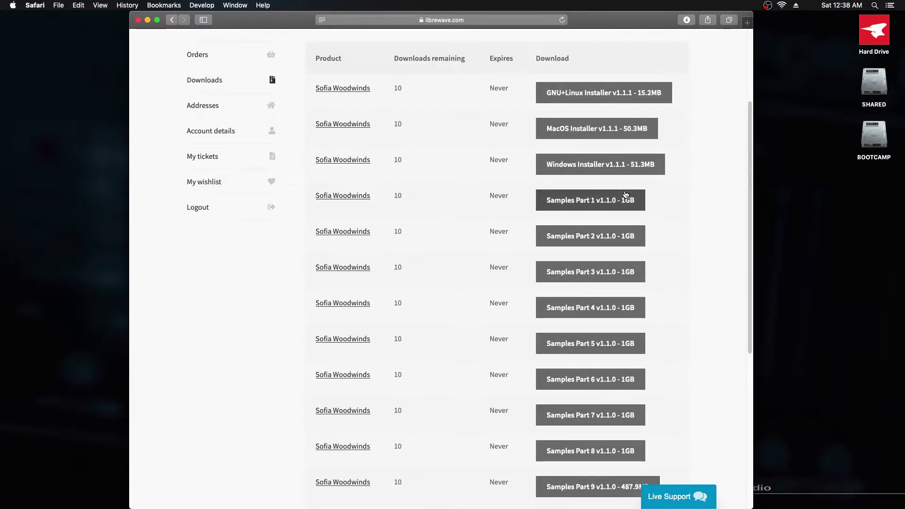
{"action": "scroll", "coordinate": [625, 195], "scroll_direction": "up", "scroll_amount": 2}
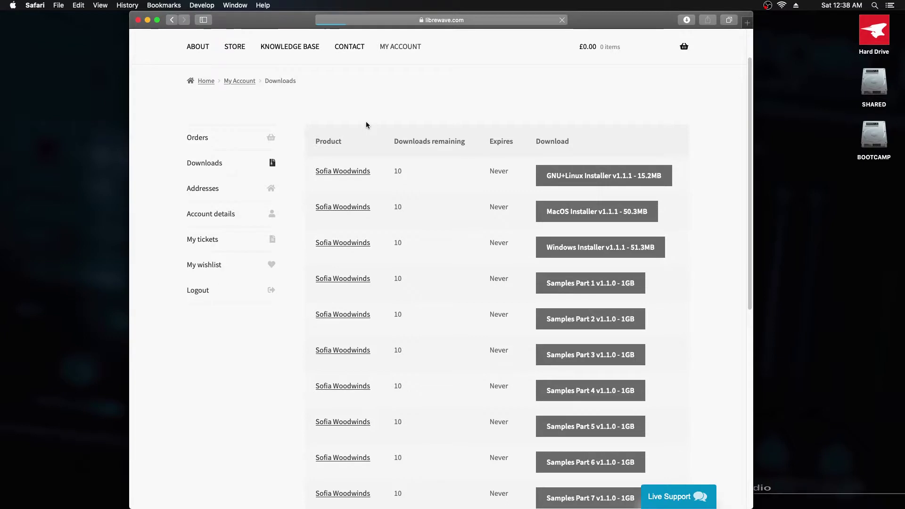
{"action": "scroll", "coordinate": [366, 121], "scroll_direction": "up", "scroll_amount": 1}
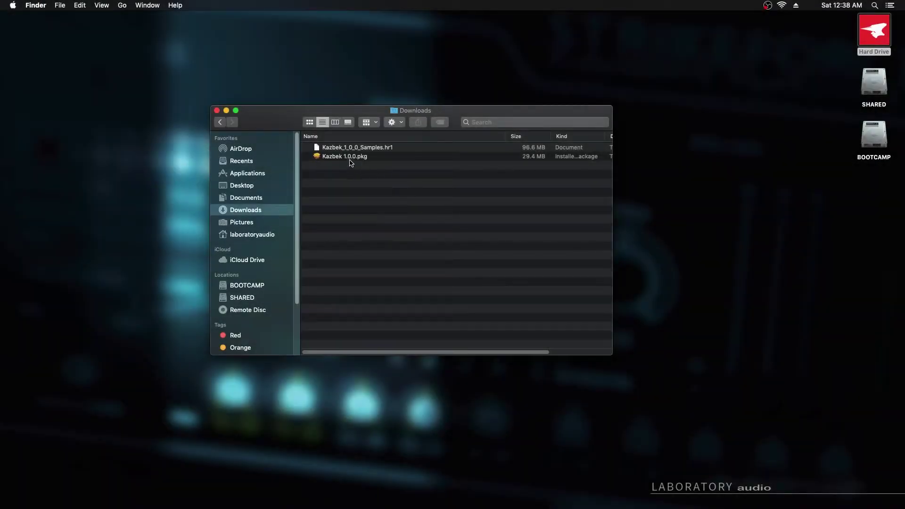
{"action": "left_click", "coordinate": [350, 161]}
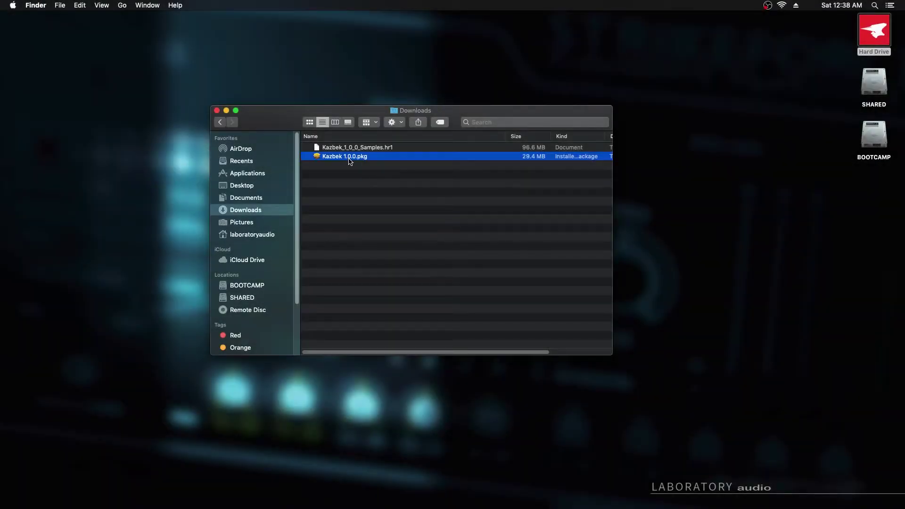
{"action": "left_click", "coordinate": [383, 148]}
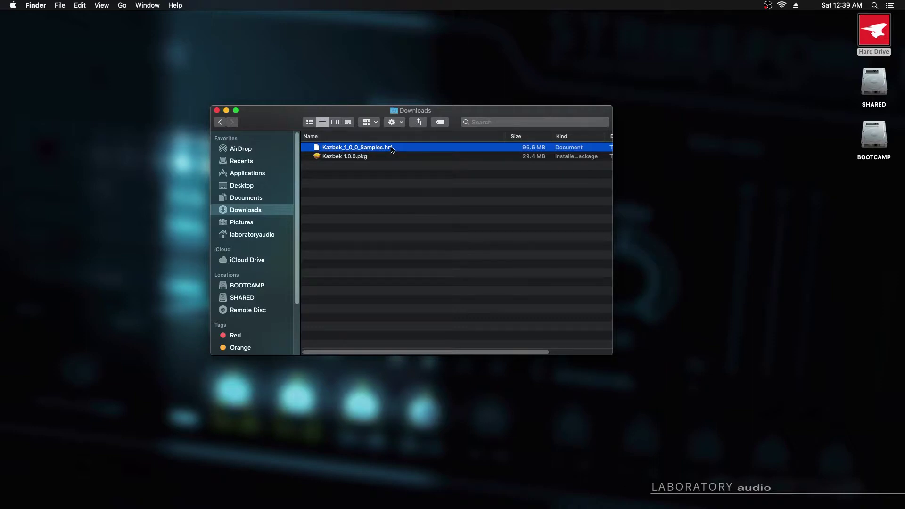
{"action": "left_click", "coordinate": [389, 164]}
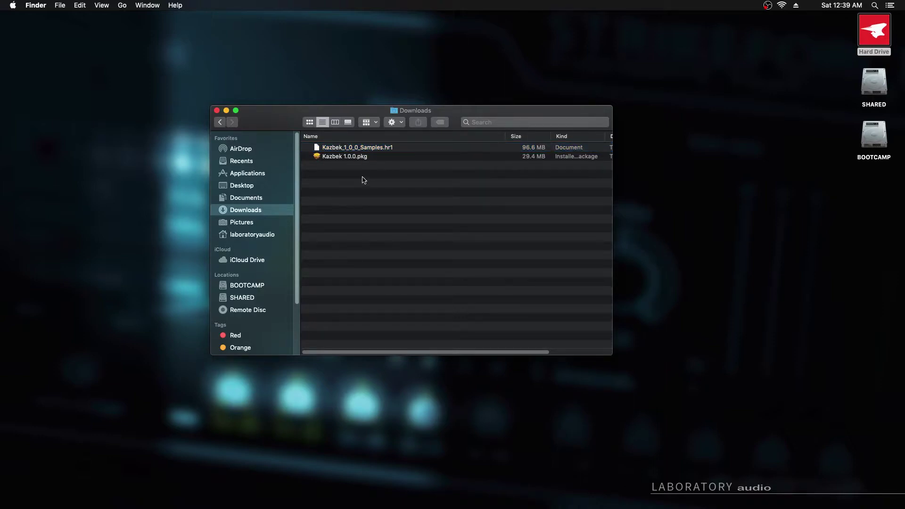
{"action": "left_click", "coordinate": [334, 161]}
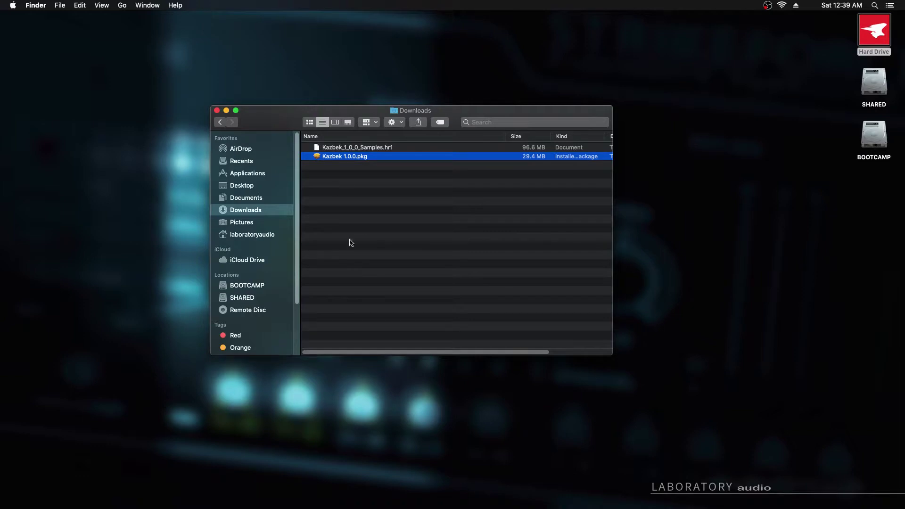
- Try opening Kazbek 1.0.0.pkg, dismiss the unidentified-developer warning, and search Spotlight for 'secu'
{"action": "key", "text": "super+o"}
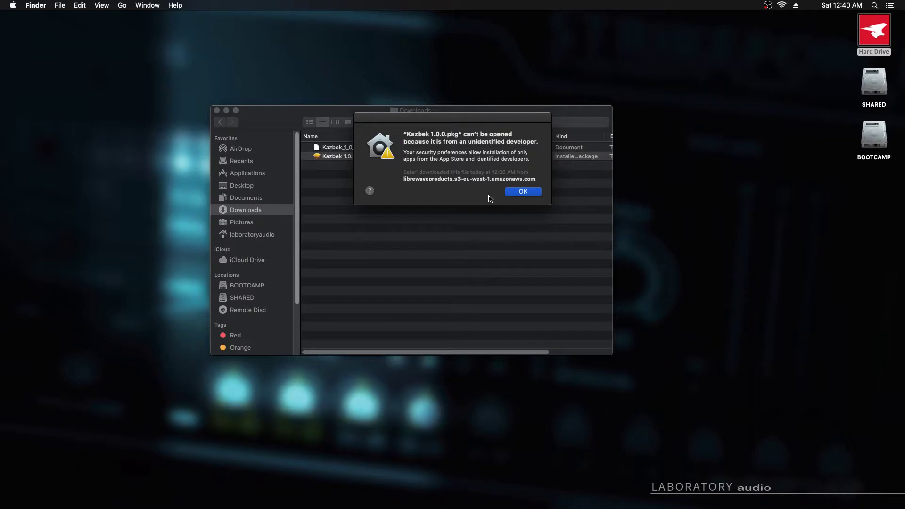
{"action": "left_click", "coordinate": [537, 192]}
{"action": "left_click", "coordinate": [458, 194]}
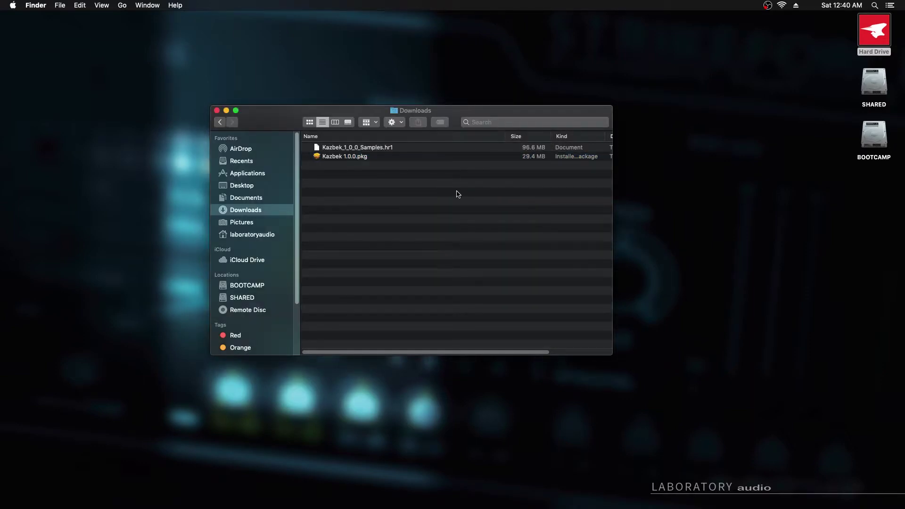
{"action": "key", "text": "super+space"}
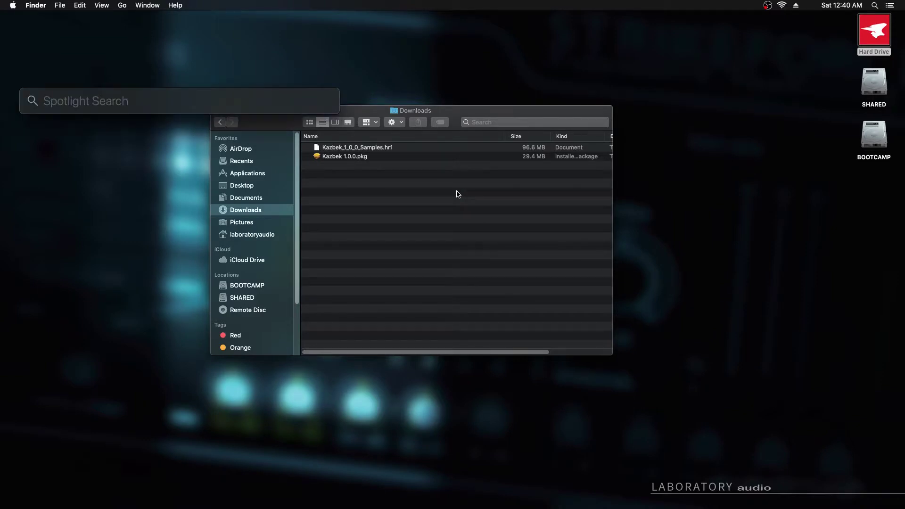
{"action": "type", "text": "secur"}
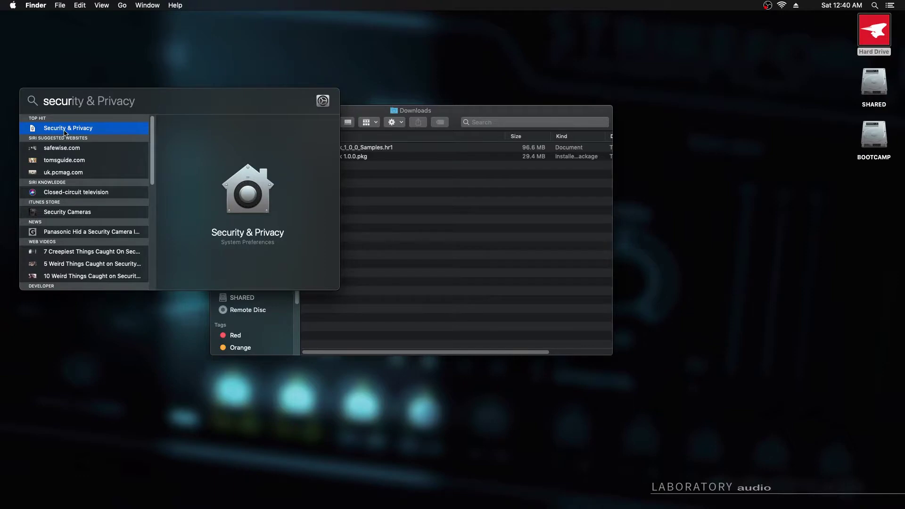
- In Security & Privacy, allow Kazbek 1.0.0.pkg with Open Anyway, confirm Open, and close the window
{"action": "left_click", "coordinate": [74, 132]}
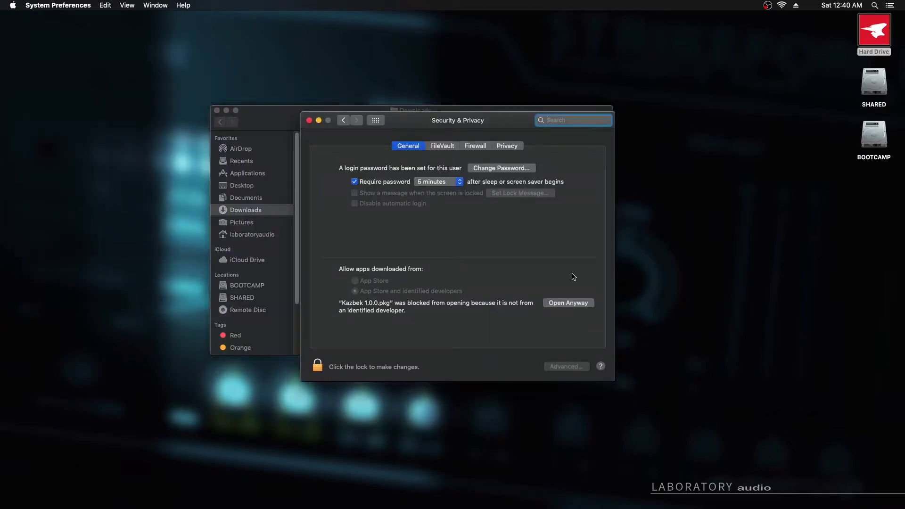
{"action": "left_click", "coordinate": [572, 305]}
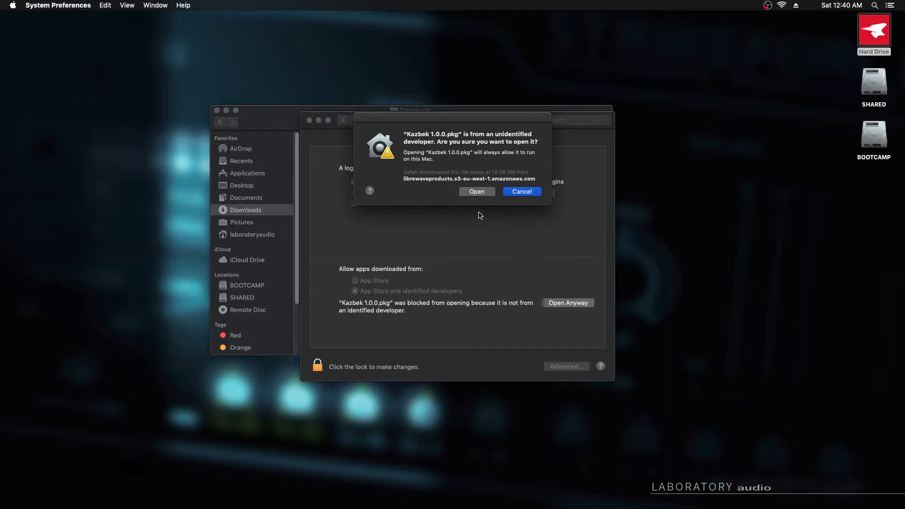
{"action": "left_click", "coordinate": [476, 192]}
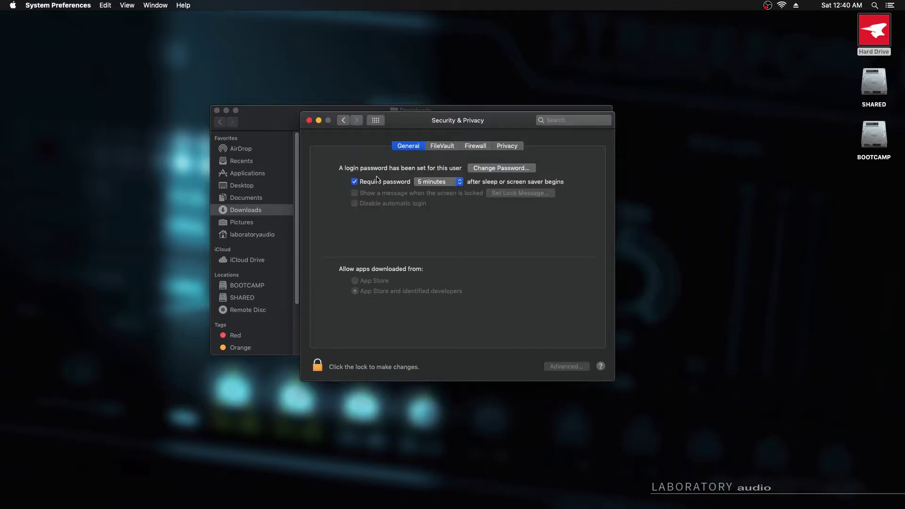
{"action": "left_click", "coordinate": [309, 120]}
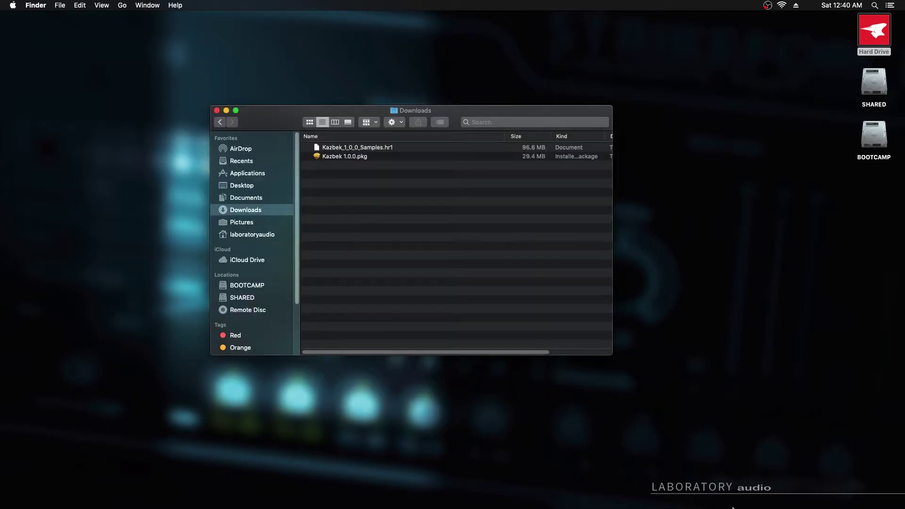
- Bring up the Kazbek installer, pass the compatibility check and introduction, and agree to the license
{"action": "mouse_move", "coordinate": [728, 507]}
{"action": "left_click", "coordinate": [701, 488]}
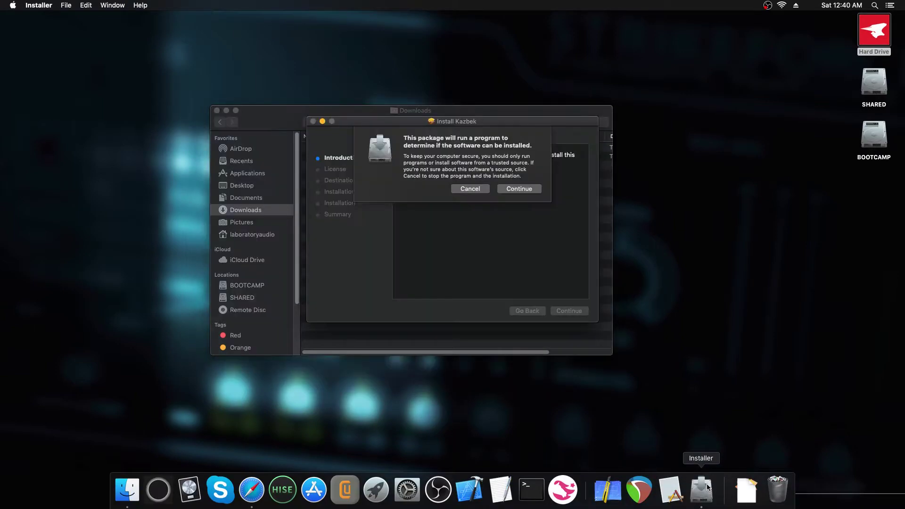
{"action": "left_click", "coordinate": [520, 190]}
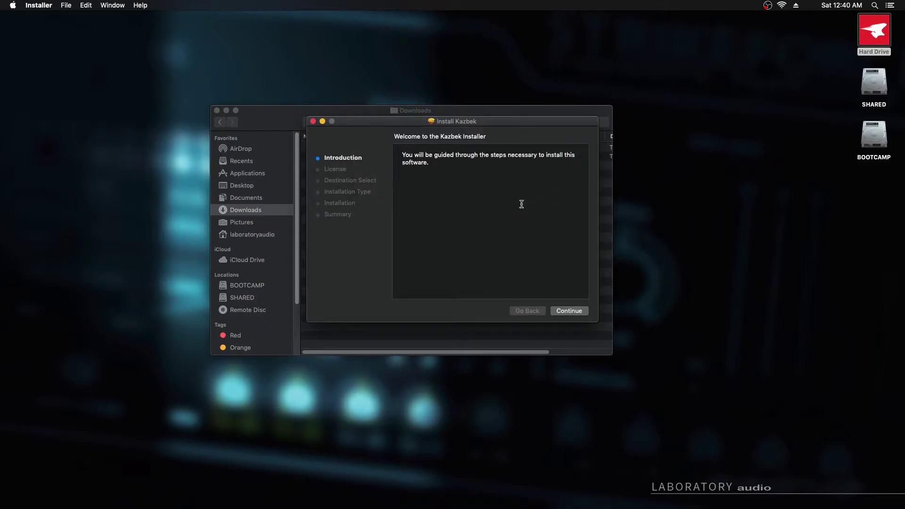
{"action": "left_click", "coordinate": [564, 314]}
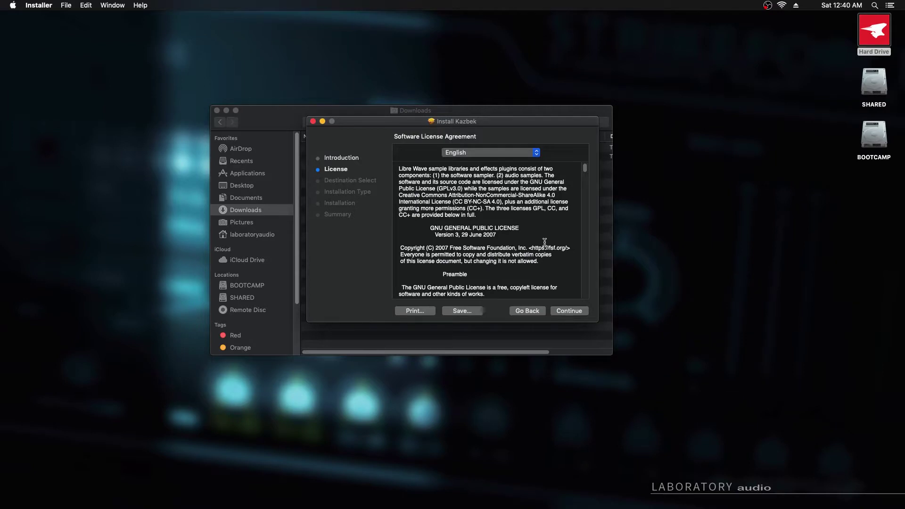
{"action": "mouse_move", "coordinate": [584, 171]}
{"action": "left_mouse_down"}
{"action": "mouse_move", "coordinate": [577, 225]}
{"action": "mouse_move", "coordinate": [585, 171]}
{"action": "left_mouse_up"}
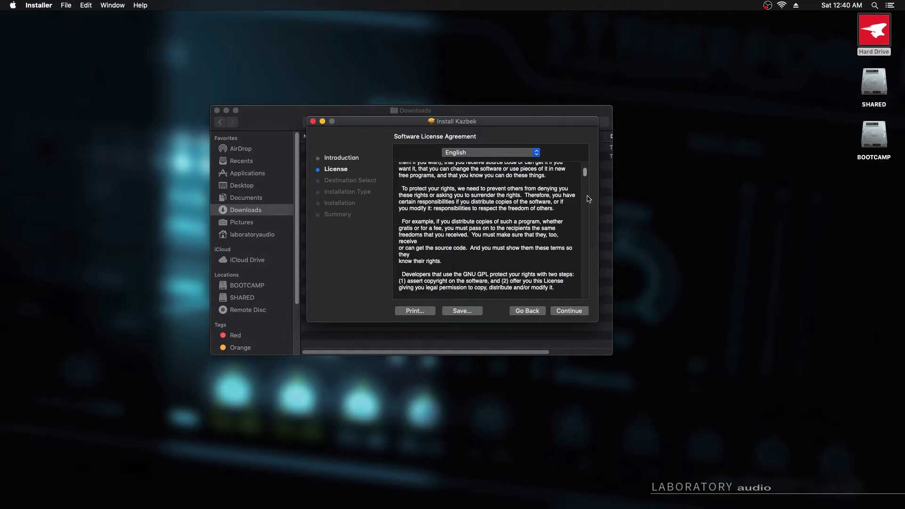
{"action": "left_click", "coordinate": [573, 314]}
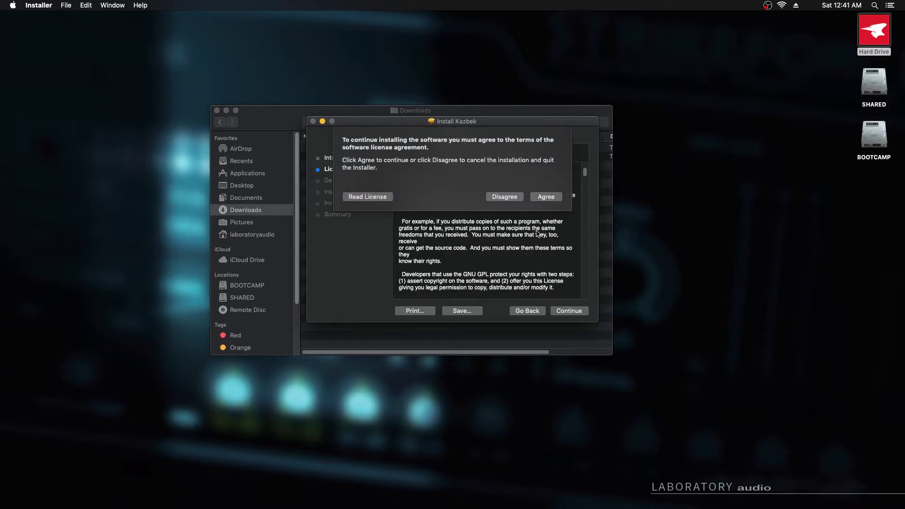
{"action": "left_click", "coordinate": [548, 198]}
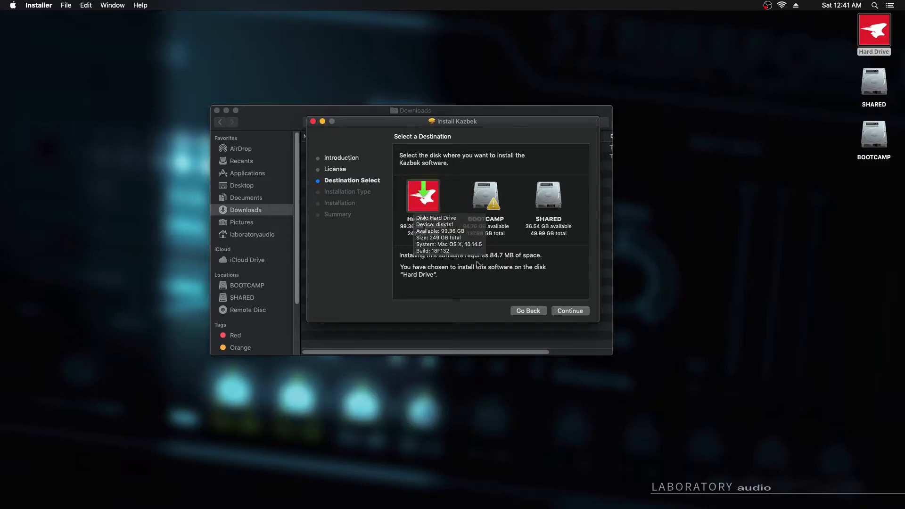
- Keep Hard Drive as destination, glance at the Kazbek package list, then run the standard install
{"action": "left_click", "coordinate": [571, 311]}
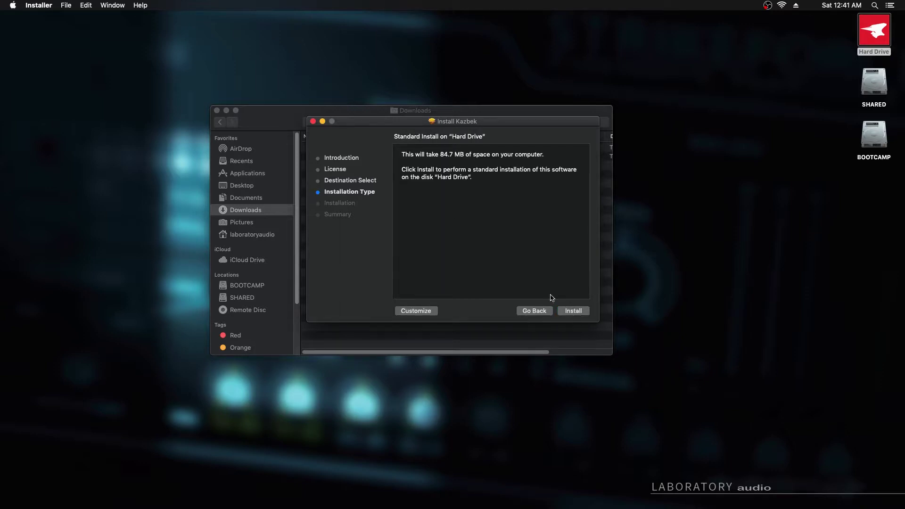
{"action": "left_click", "coordinate": [415, 312]}
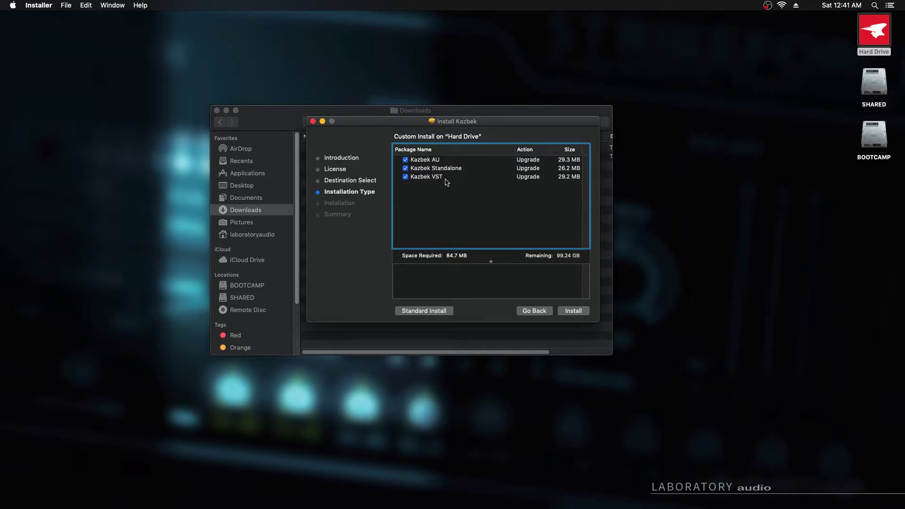
{"action": "left_click", "coordinate": [422, 312]}
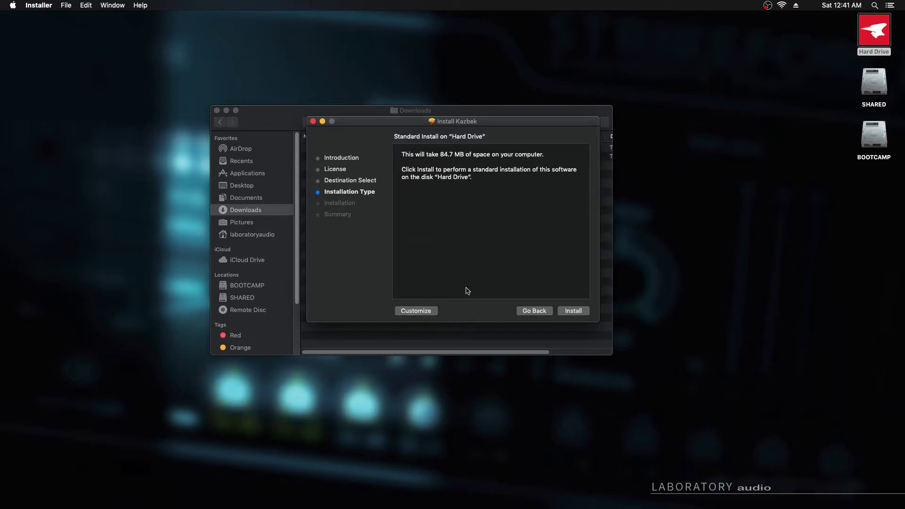
{"action": "left_click", "coordinate": [583, 313]}
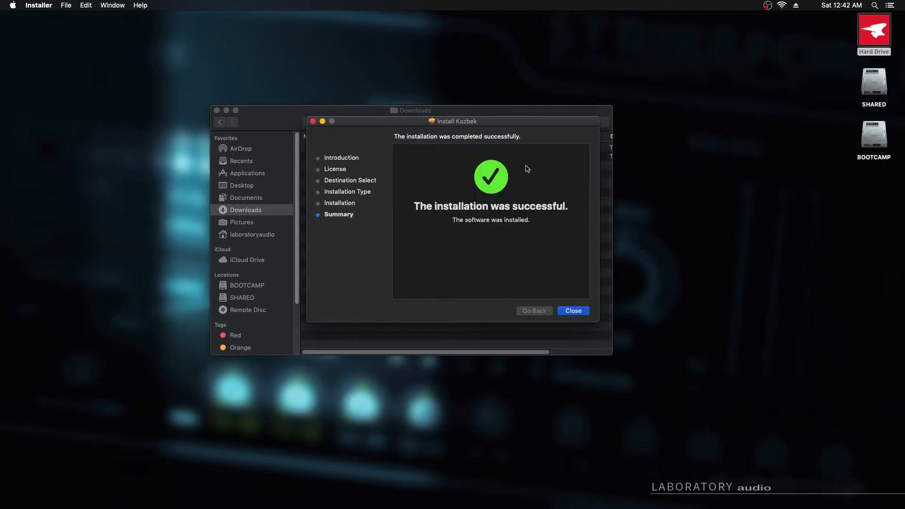
- Close the finished installer and move the Kazbek 1.0.0.pkg package to the Trash
{"action": "left_click", "coordinate": [574, 312]}
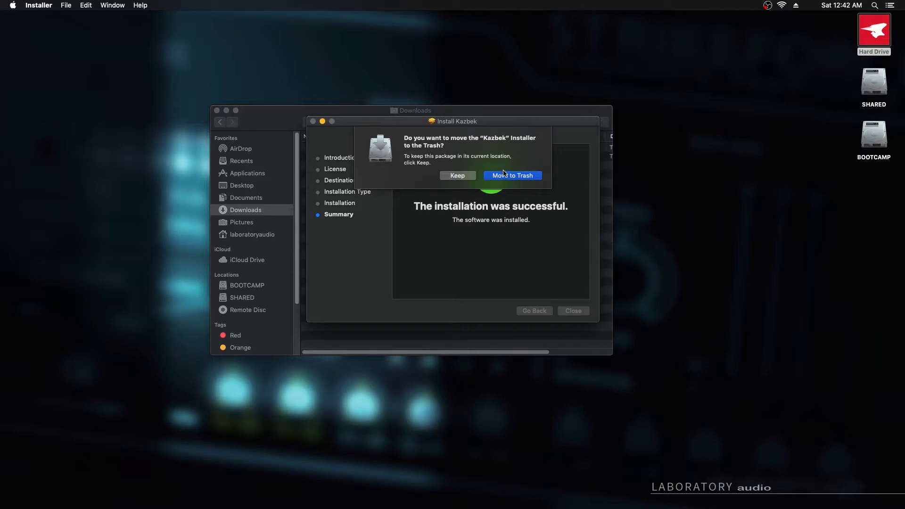
{"action": "left_click", "coordinate": [504, 180]}
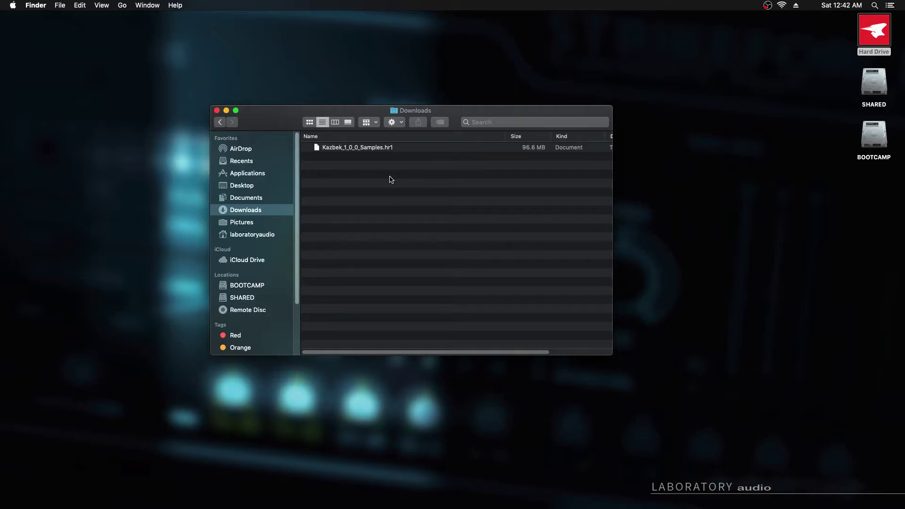
- Launch the standalone Kazbek application from a Spotlight search for 'kazbek'
{"action": "key", "text": "super+space"}
{"action": "type", "text": "securk"}
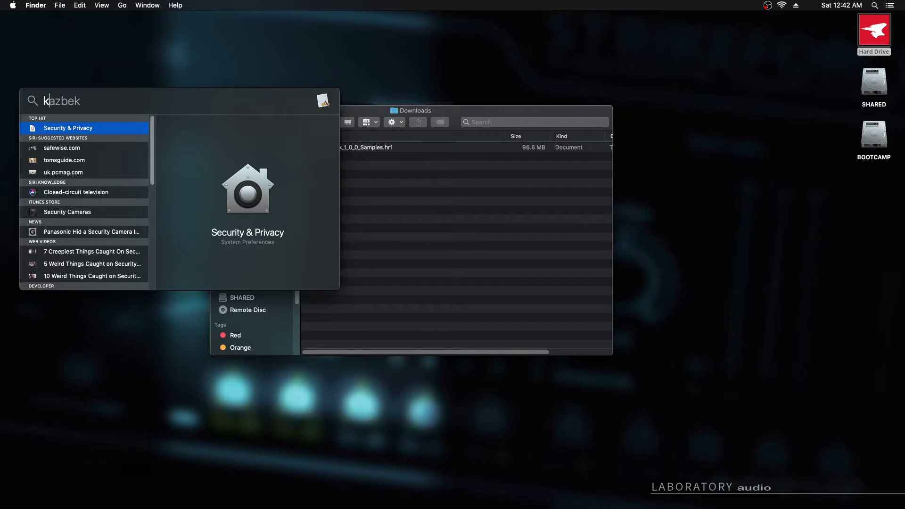
{"action": "type", "text": "azbek"}
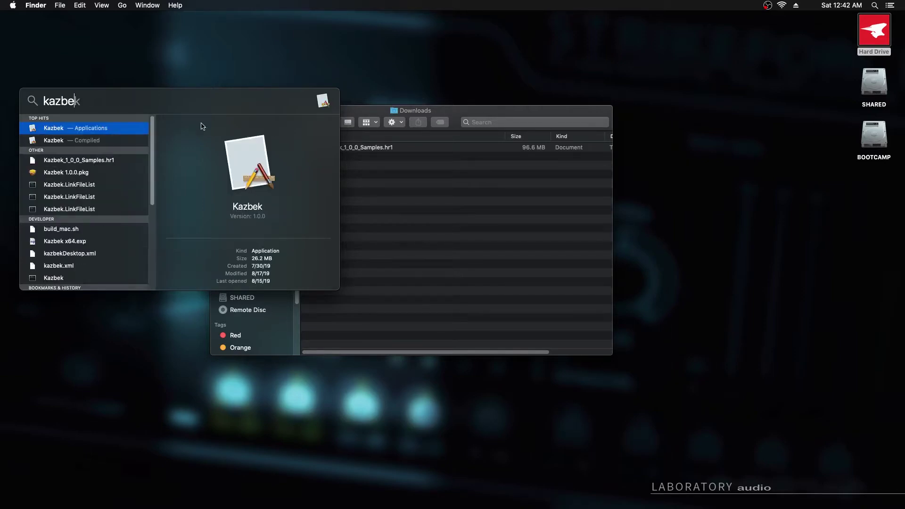
{"action": "key", "text": "super+a"}
{"action": "key", "text": "BackSpace"}
{"action": "key", "text": "Escape"}
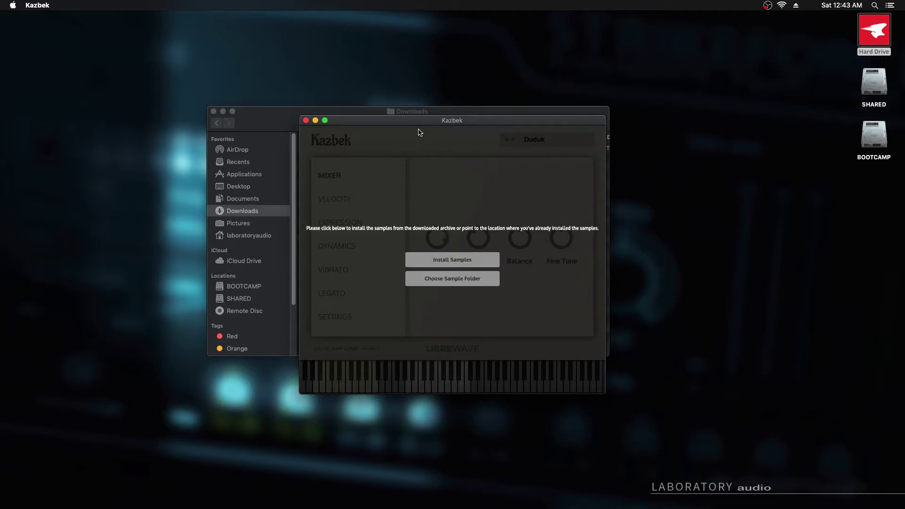
- Minimize the Finder Downloads window, leaving Kazbek's sample prompt with the Duduk preset visible
{"action": "left_click", "coordinate": [223, 111]}
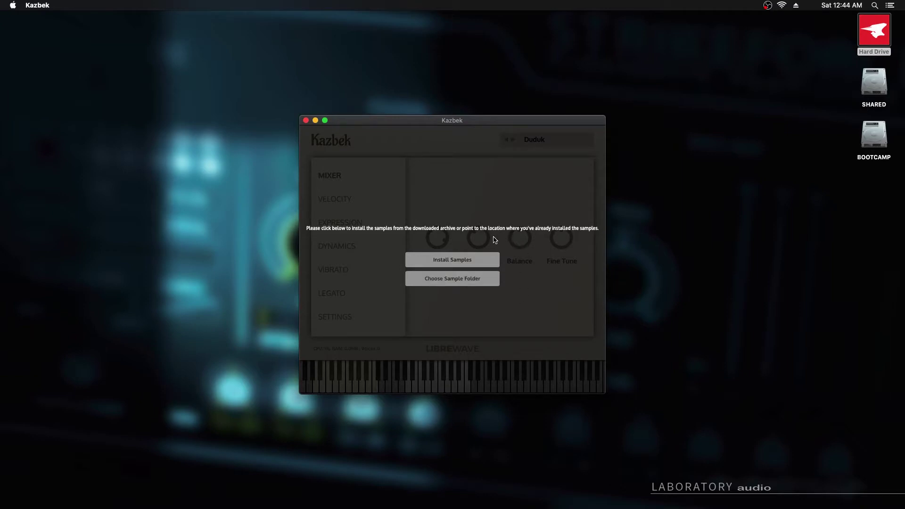
- Choose Install Samples and select Kazbek_1_0_0_Samples.hr1 from Downloads as the sample archive
{"action": "left_click", "coordinate": [453, 260]}
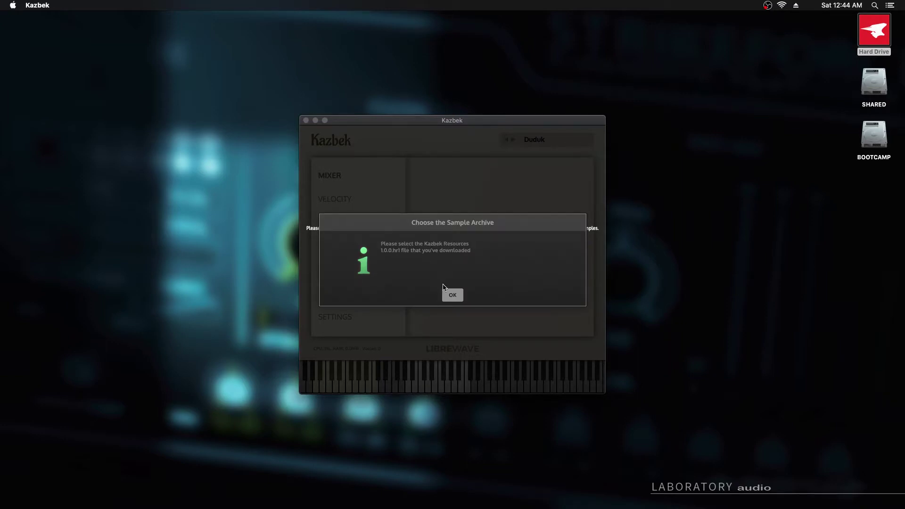
{"action": "left_click", "coordinate": [450, 296]}
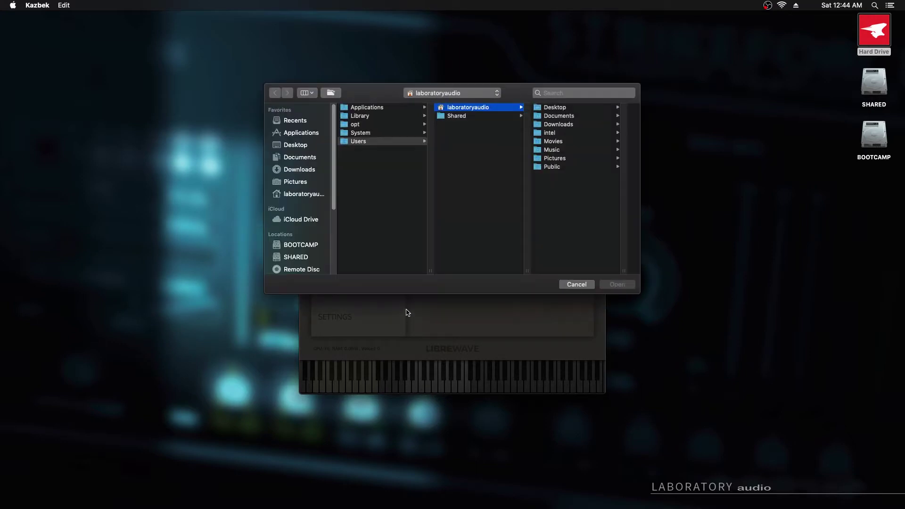
{"action": "left_click", "coordinate": [288, 171]}
{"action": "left_click", "coordinate": [381, 108]}
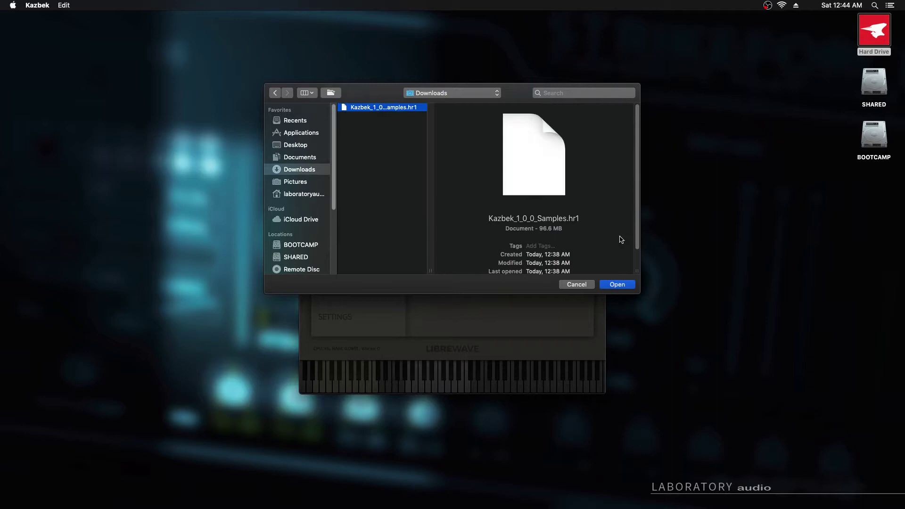
{"action": "left_click", "coordinate": [626, 286]}
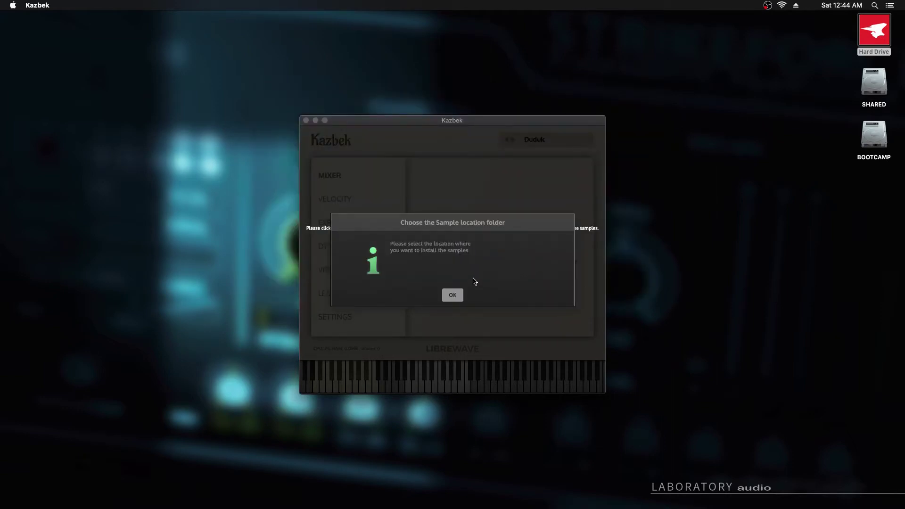
- Create a 'kazbek samples' folder on the Desktop and choose it as Kazbek's sample folder
{"action": "left_click", "coordinate": [452, 295]}
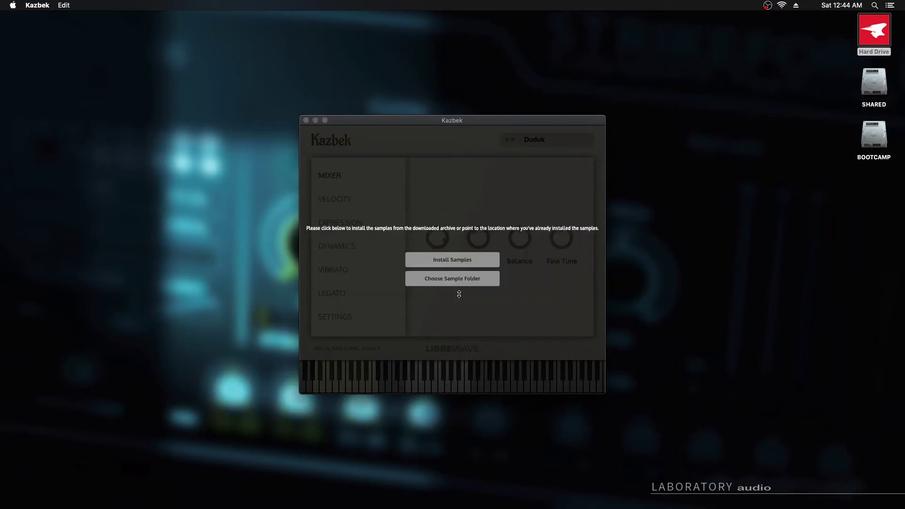
{"action": "left_click", "coordinate": [307, 147]}
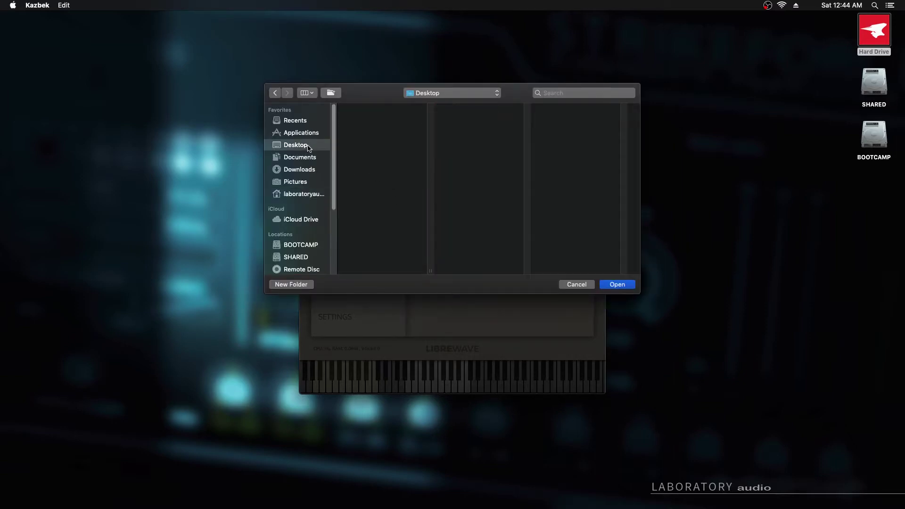
{"action": "left_click", "coordinate": [330, 93]}
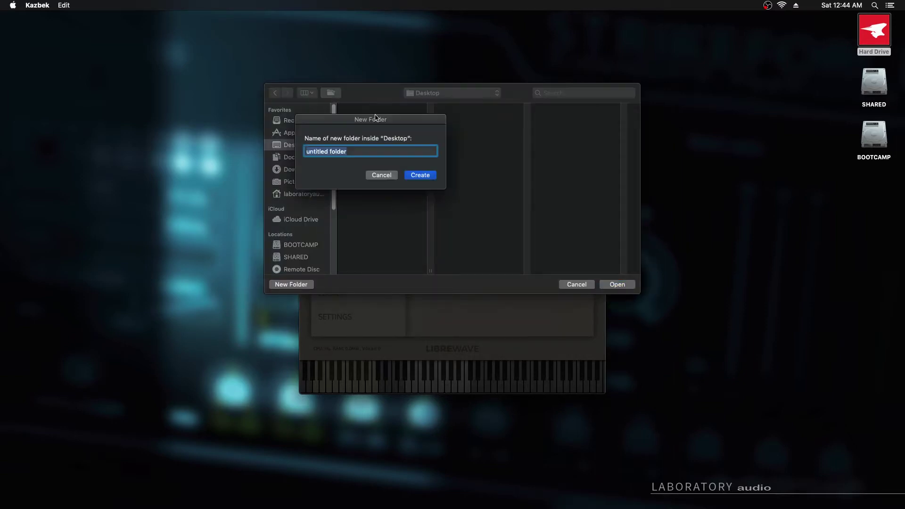
{"action": "type", "text": "kazbek samples"}
{"action": "left_click", "coordinate": [422, 175]}
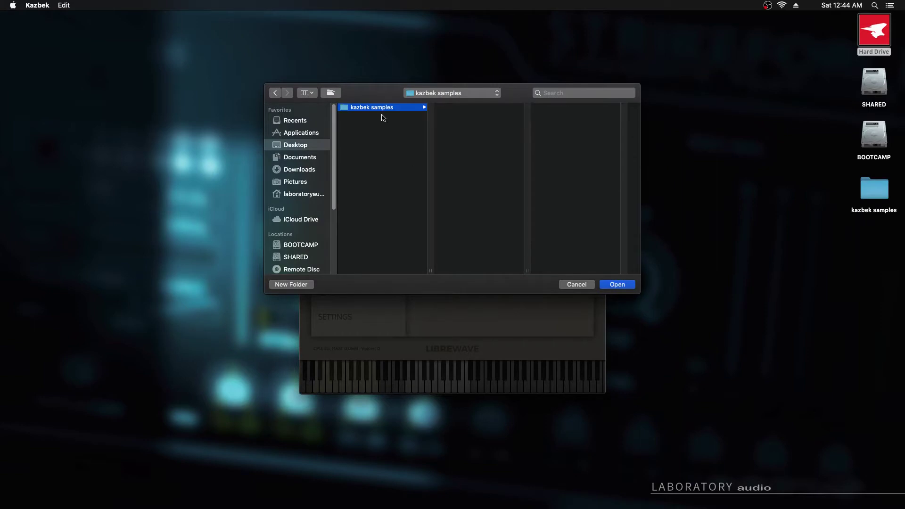
{"action": "left_click", "coordinate": [631, 284]}
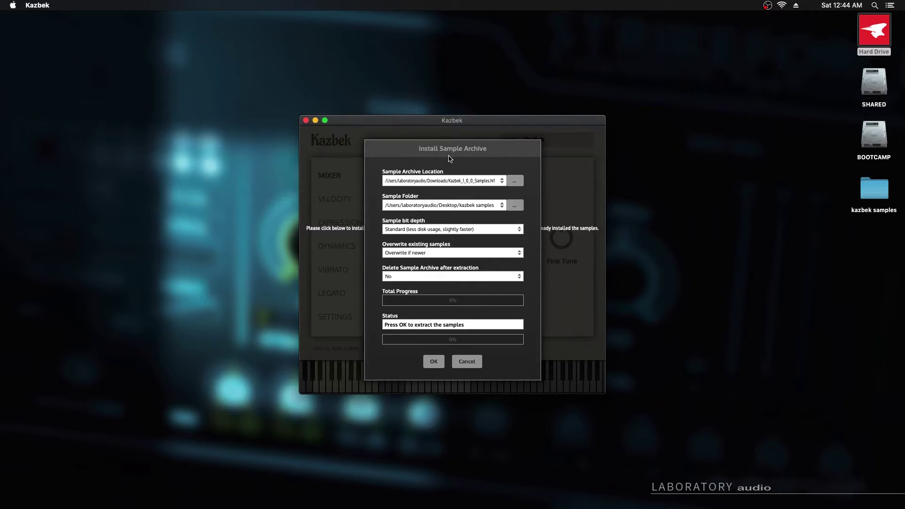
- Set sample bit depth to Full Dynamics, keep Overwrite if newer, and set Delete archive to No
{"action": "left_click", "coordinate": [429, 181]}
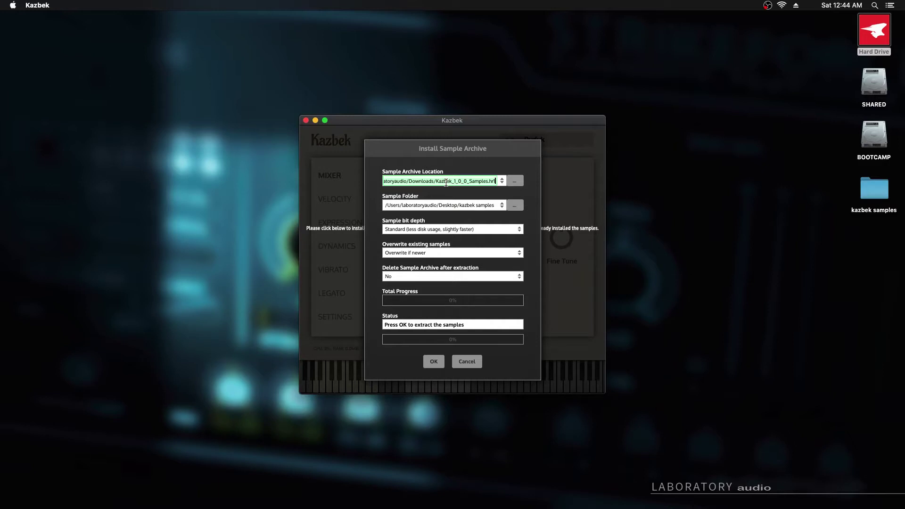
{"action": "left_click", "coordinate": [438, 204]}
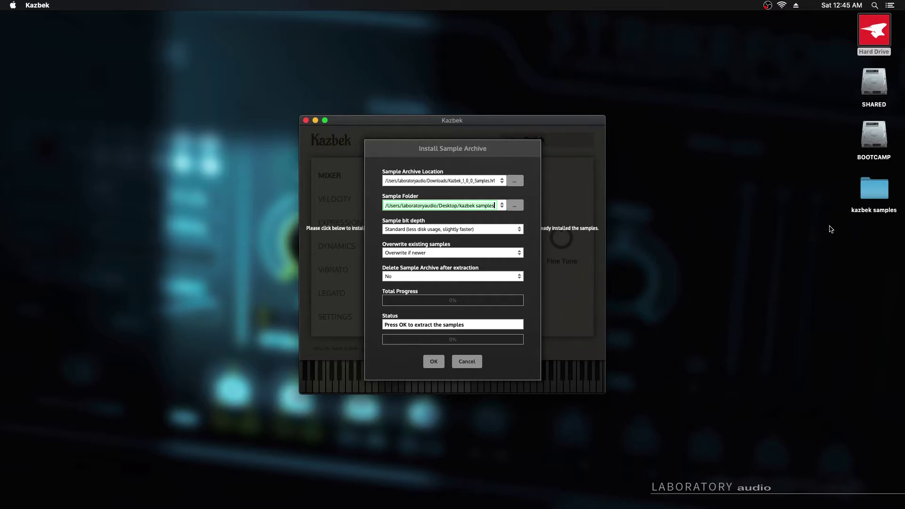
{"action": "left_click", "coordinate": [404, 230]}
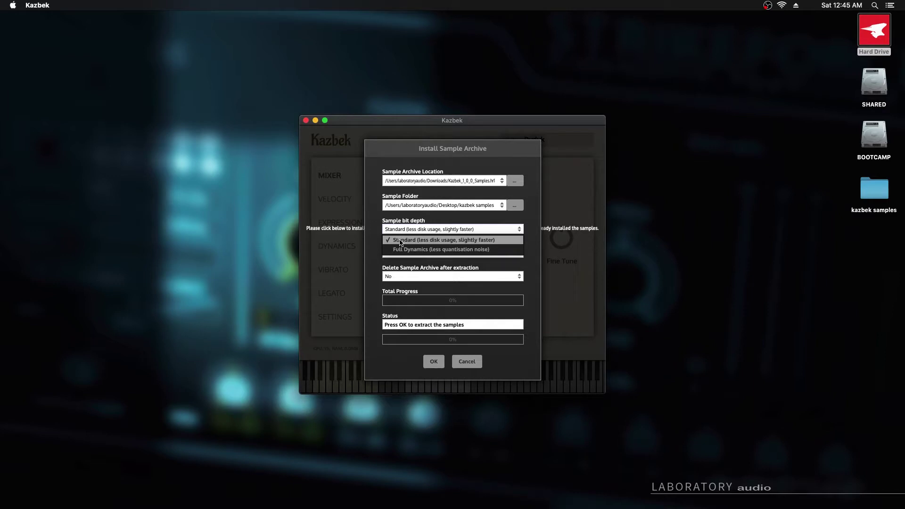
{"action": "left_click", "coordinate": [410, 249]}
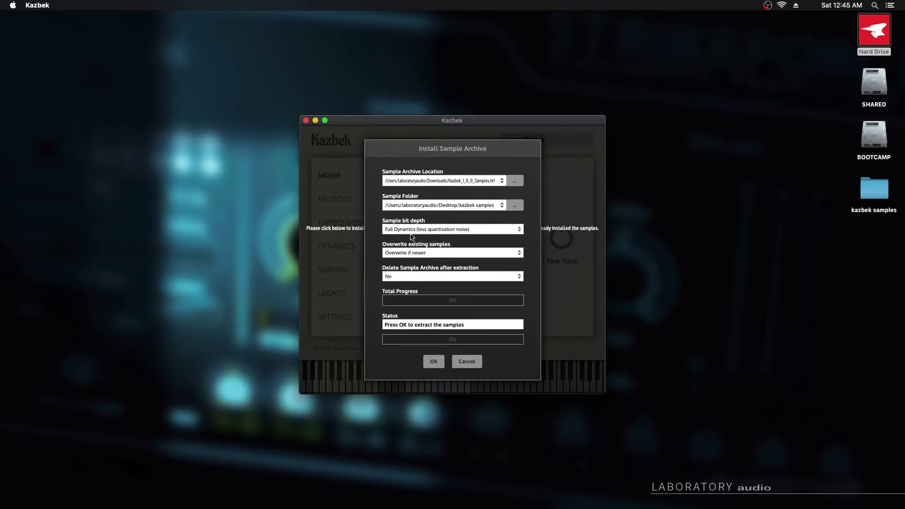
{"action": "left_click", "coordinate": [434, 256]}
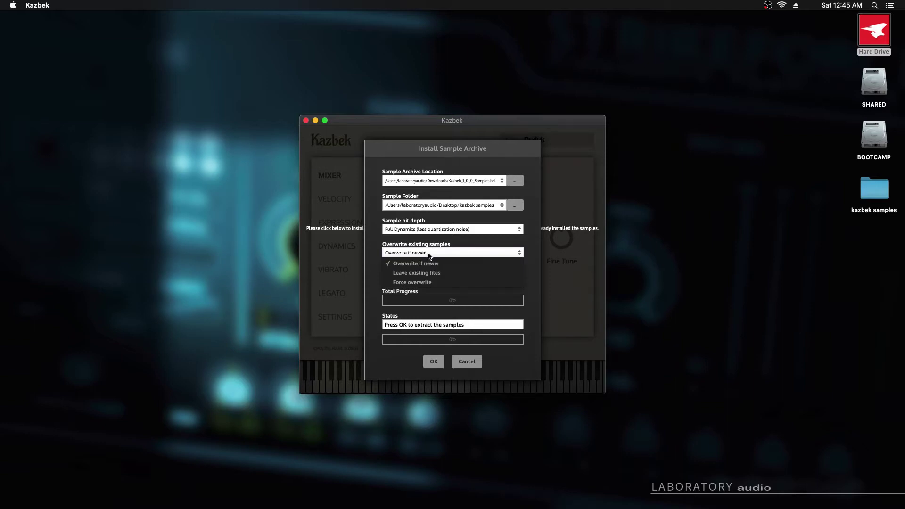
{"action": "left_click", "coordinate": [427, 255]}
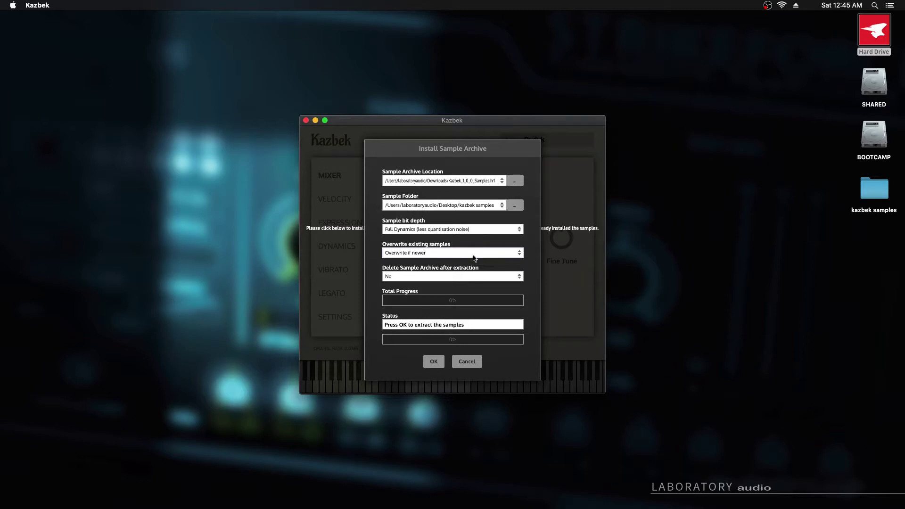
{"action": "left_click", "coordinate": [421, 275]}
{"action": "left_click", "coordinate": [421, 276]}
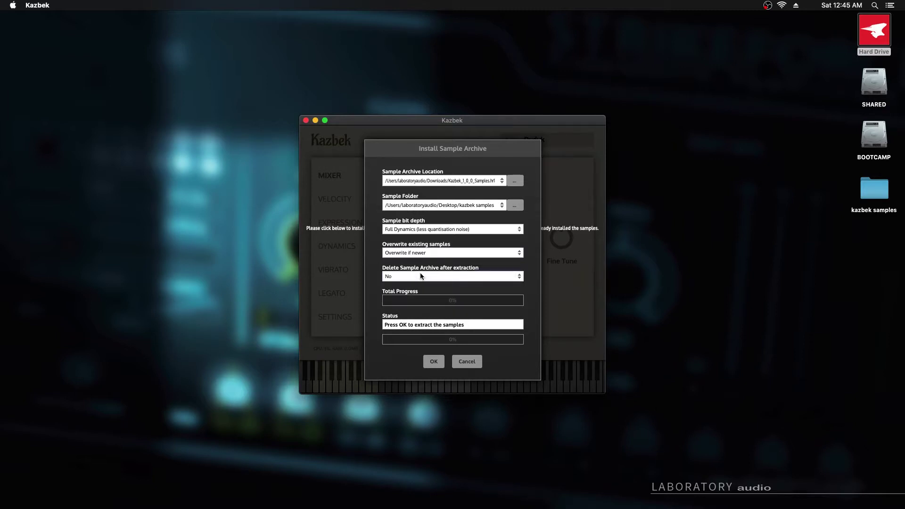
{"action": "left_click", "coordinate": [451, 277]}
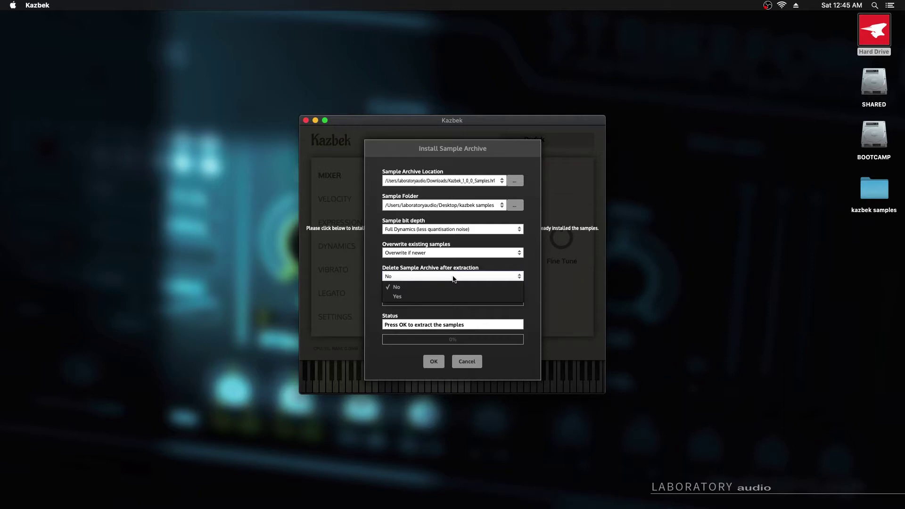
{"action": "left_click", "coordinate": [454, 278]}
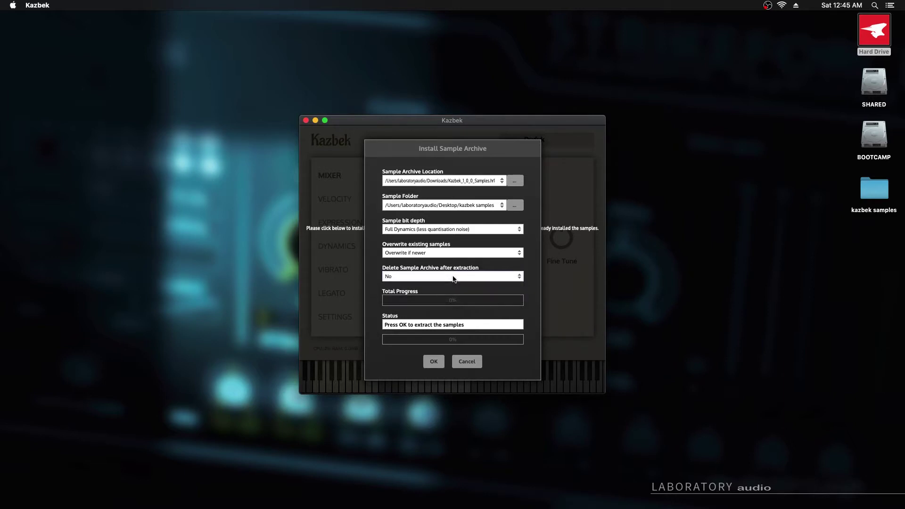
- Extract the samples, dismissing the Samples imported message and the missing sample directory warning
{"action": "left_click", "coordinate": [433, 362]}
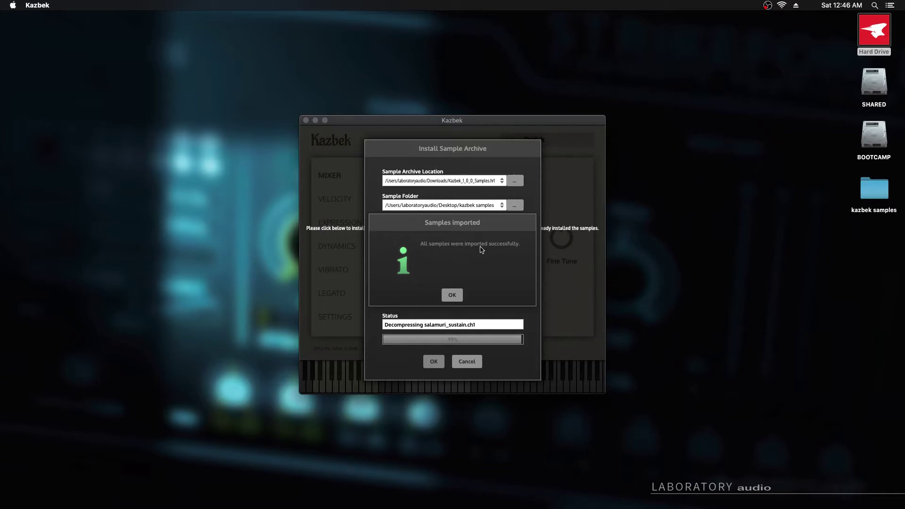
{"action": "left_click", "coordinate": [453, 294]}
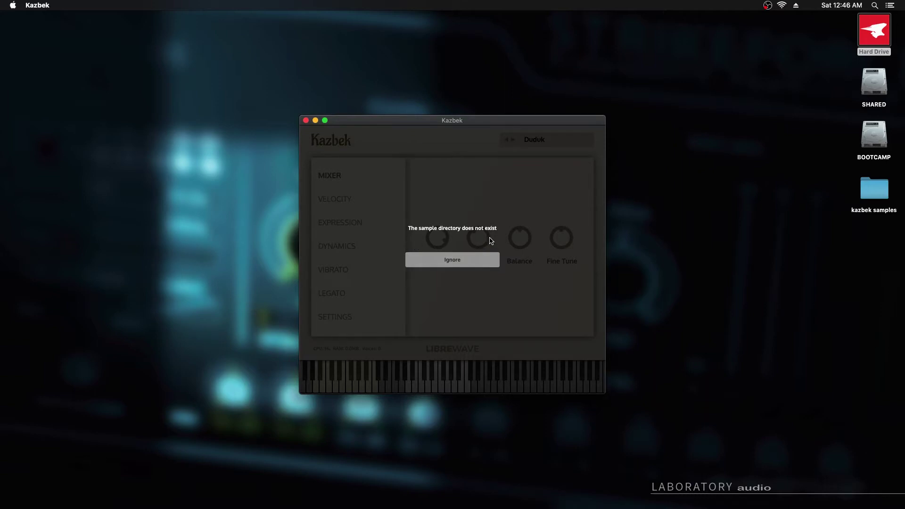
{"action": "left_click", "coordinate": [452, 258]}
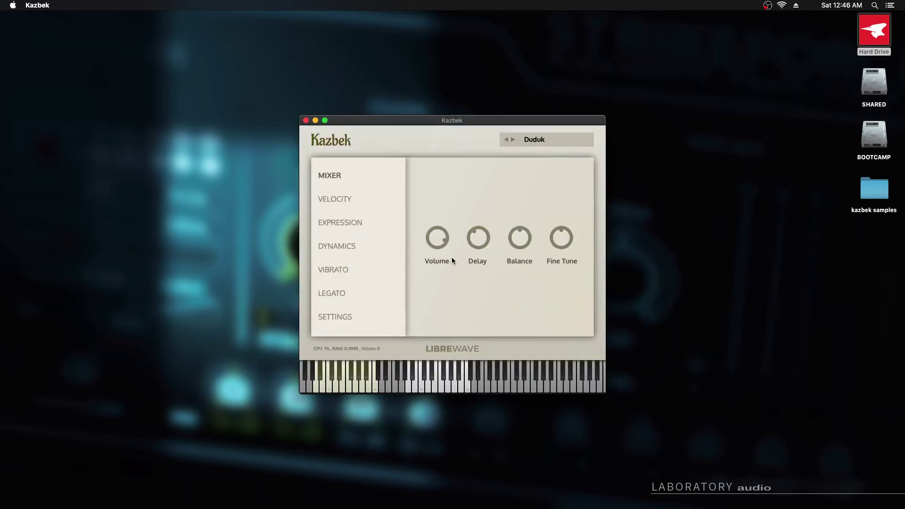
- Play a few notes to test the Duduk, then close the Kazbek app
{"action": "left_click", "coordinate": [442, 381]}
{"action": "left_click", "coordinate": [456, 381]}
{"action": "left_click", "coordinate": [440, 383]}
{"action": "left_click", "coordinate": [441, 385]}
{"action": "left_click", "coordinate": [434, 385]}
{"action": "left_click", "coordinate": [306, 121]}
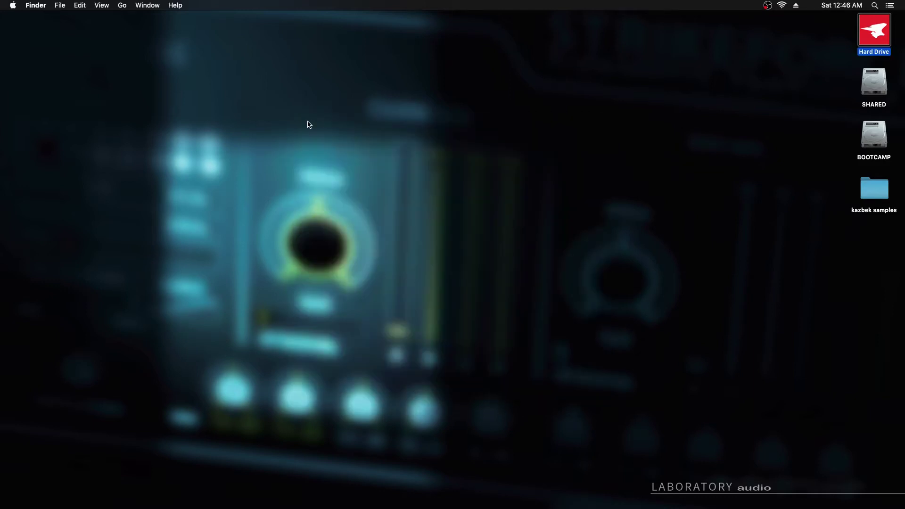
- Launch REAPER64 from system search
{"action": "left_click", "coordinate": [338, 140]}
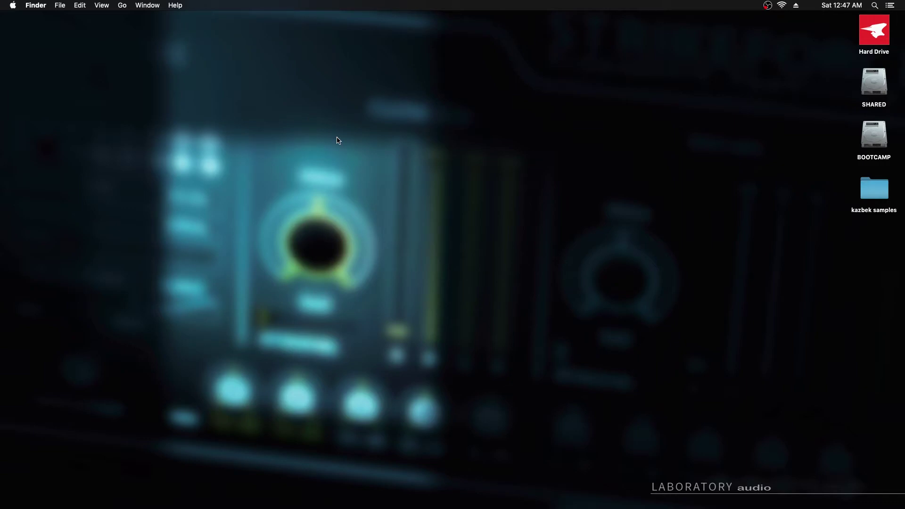
{"action": "key", "text": "super+space"}
{"action": "type", "text": "reap"}
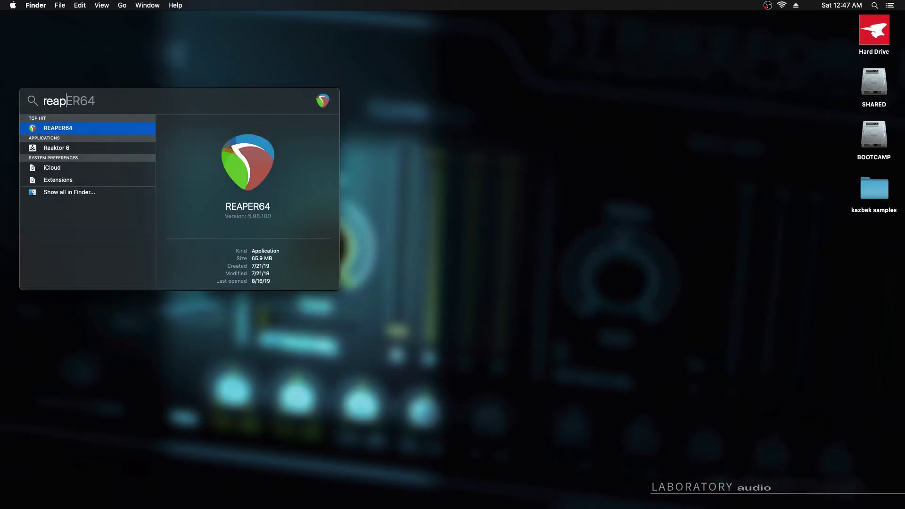
{"action": "key", "text": "Return"}
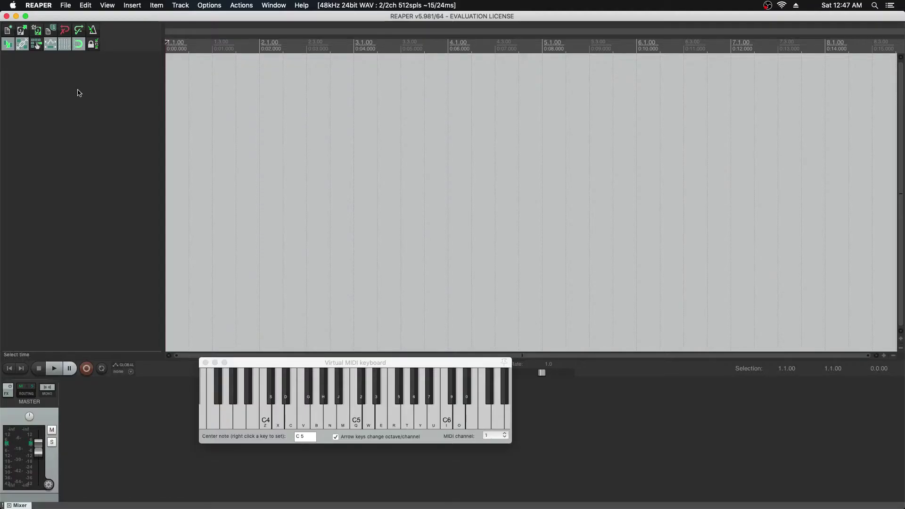
- Insert a new track with the VSTi: Kazbek (Libre Wave) virtual instrument
{"action": "right_click", "coordinate": [78, 90]}
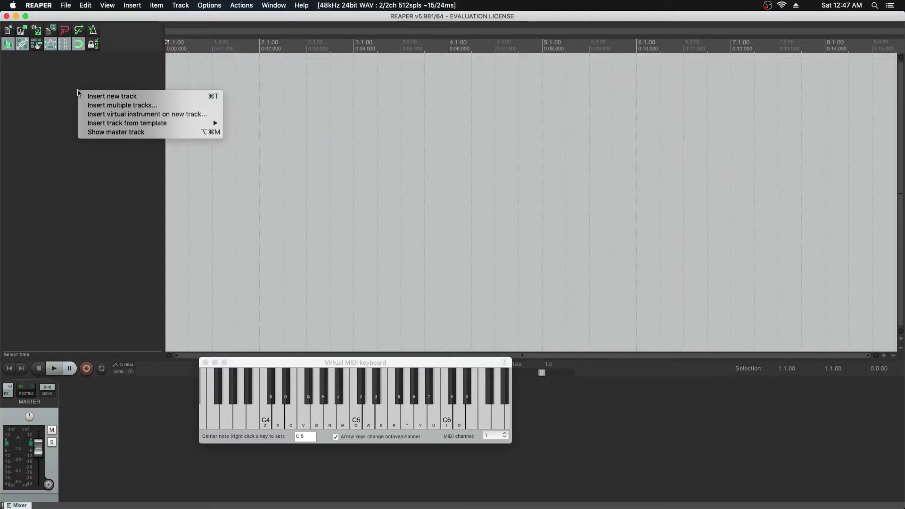
{"action": "left_click", "coordinate": [126, 114]}
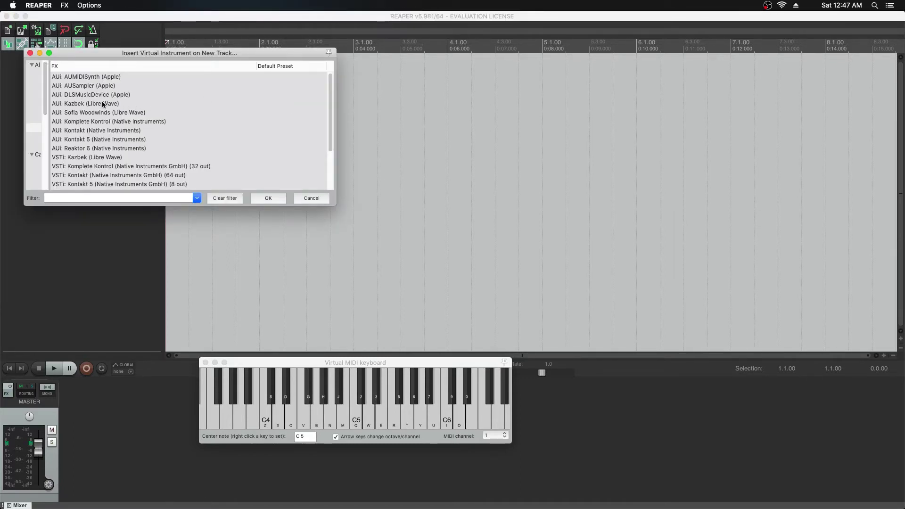
{"action": "left_click", "coordinate": [103, 104]}
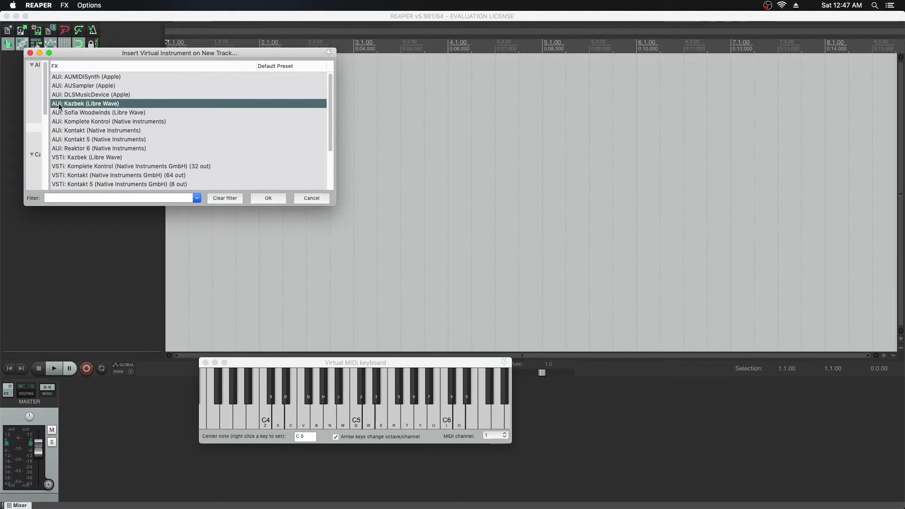
{"action": "left_click", "coordinate": [67, 157]}
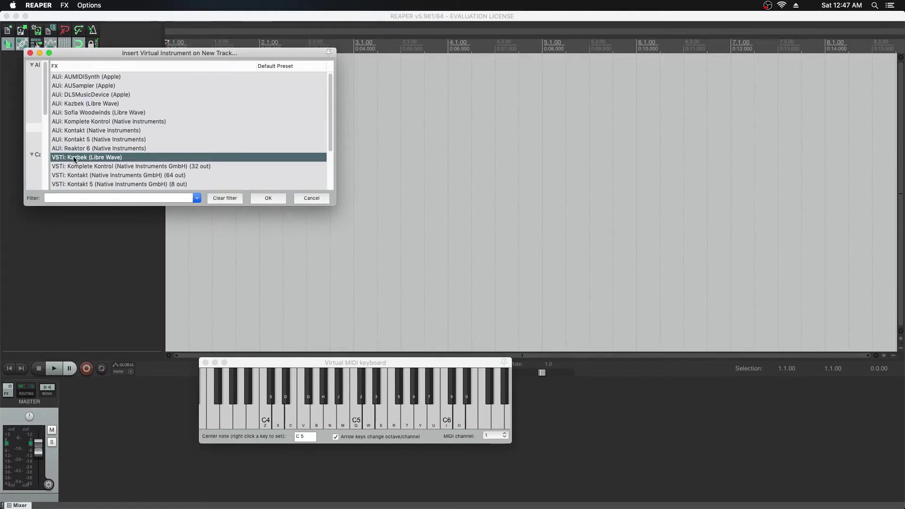
{"action": "left_click", "coordinate": [273, 200]}
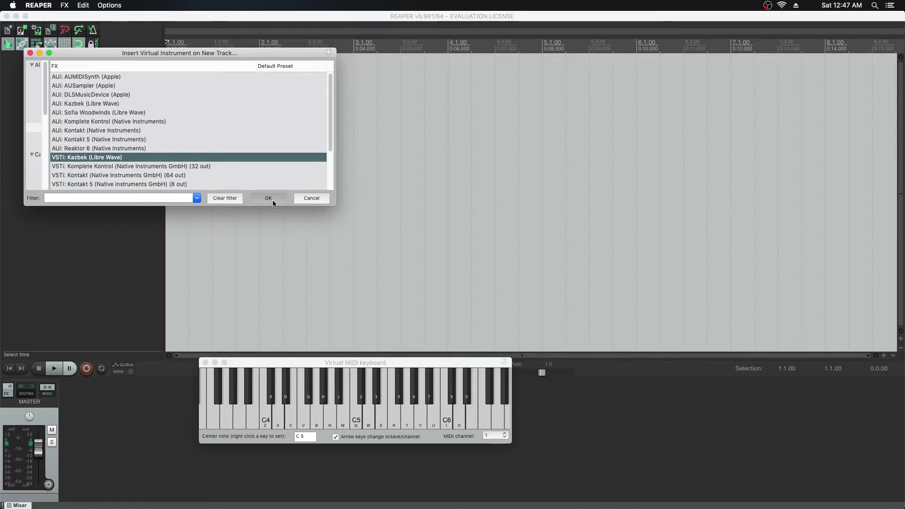
- Play a series of notes on Kazbek's on-screen keyboard to confirm the Duduk sounds
{"action": "left_click_drag", "start_coordinate": [309, 29], "coordinate": [424, 36]}
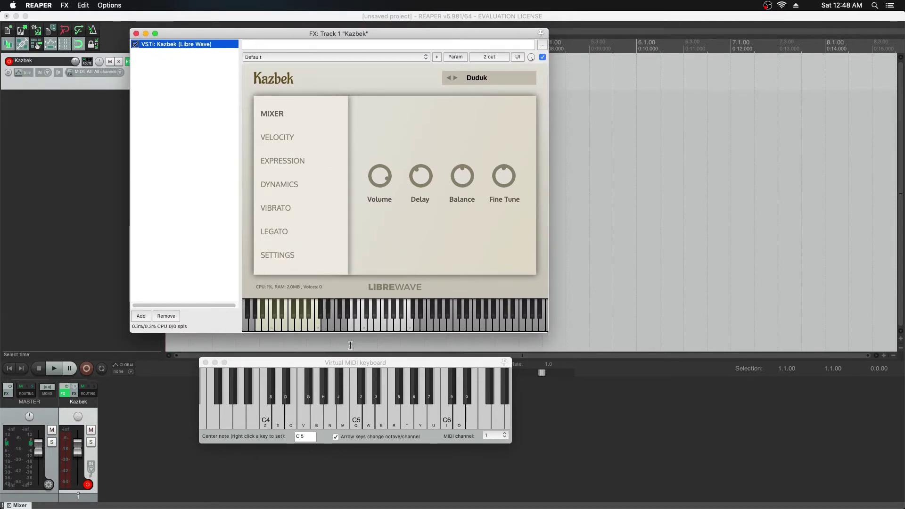
{"action": "left_click", "coordinate": [366, 330]}
{"action": "left_click", "coordinate": [371, 326]}
{"action": "left_click", "coordinate": [385, 327]}
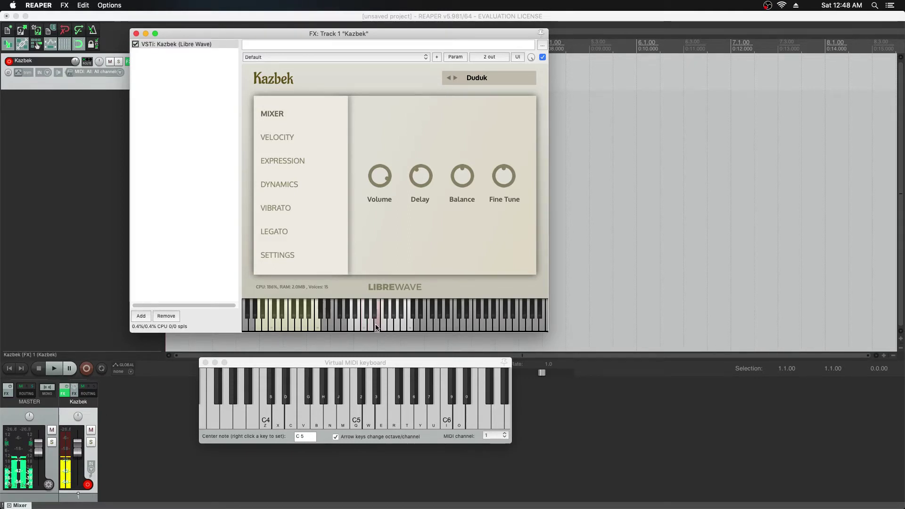
{"action": "left_click", "coordinate": [367, 326]}
{"action": "left_click", "coordinate": [399, 327]}
{"action": "left_click", "coordinate": [385, 328]}
{"action": "left_click", "coordinate": [373, 327]}
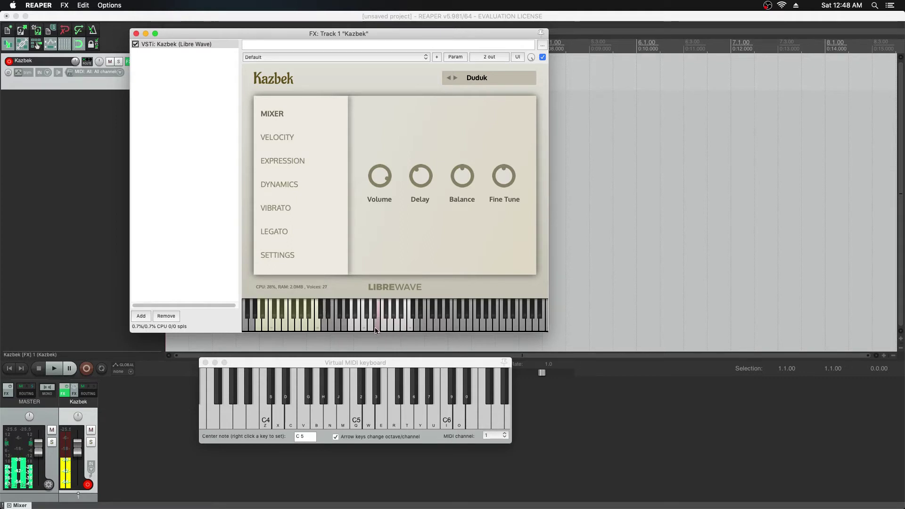
{"action": "left_click", "coordinate": [385, 327]}
{"action": "left_click", "coordinate": [398, 328]}
{"action": "left_click", "coordinate": [371, 327]}
{"action": "left_click", "coordinate": [385, 329]}
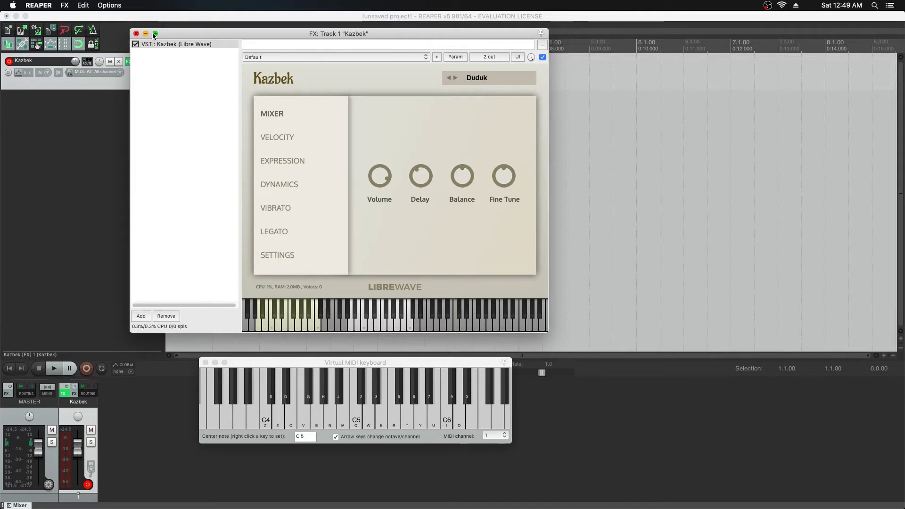
- Close the Kazbek plugin window and quit REAPER without saving the project
{"action": "left_click", "coordinate": [136, 33]}
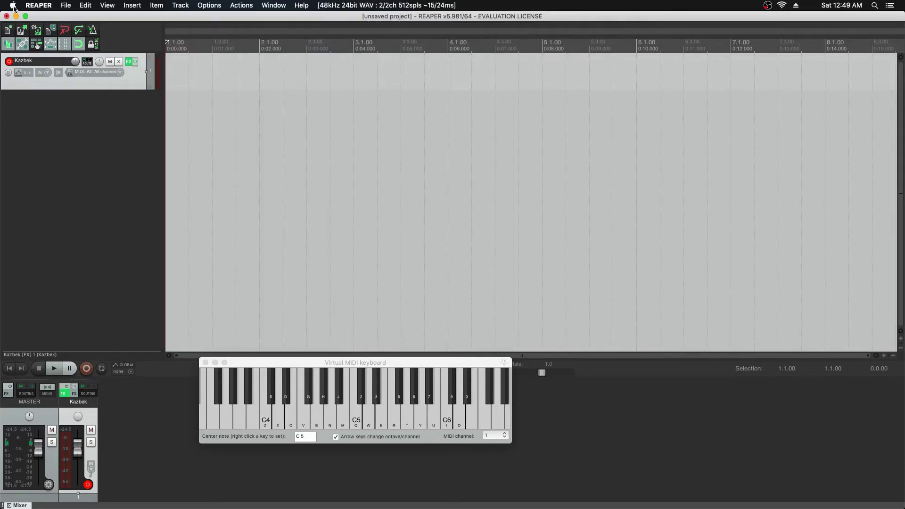
{"action": "left_click", "coordinate": [38, 5]}
{"action": "left_click", "coordinate": [56, 93]}
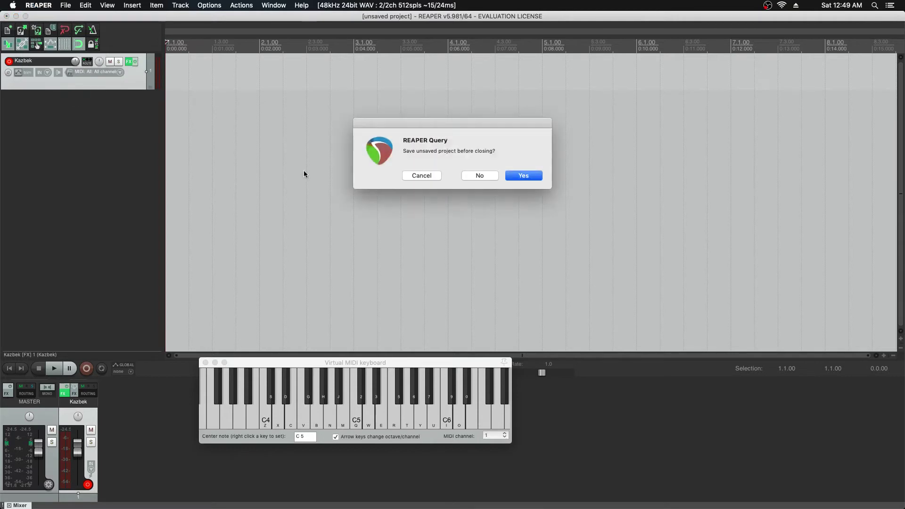
{"action": "left_click", "coordinate": [479, 176]}
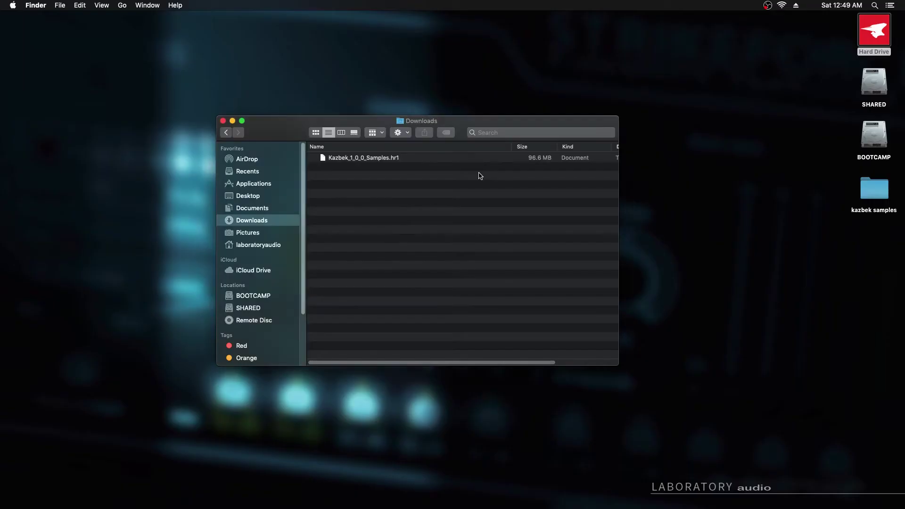
- Move the kazbek samples folder from the Desktop into Downloads
{"action": "left_click_drag", "start_coordinate": [872, 190], "coordinate": [393, 224]}
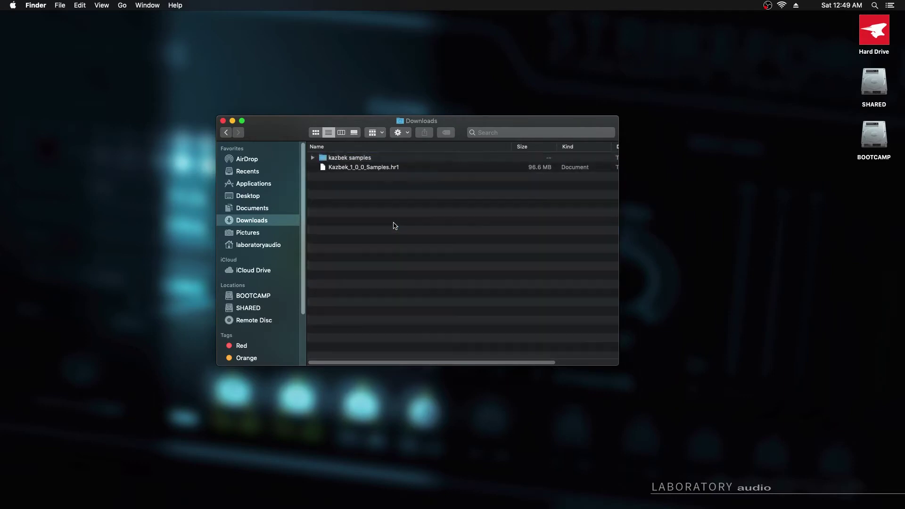
{"action": "left_click", "coordinate": [394, 215]}
{"action": "key", "text": "super+space"}
- Relaunch REAPER and insert a new track with the AUi: Kazbek (Libre Wave) instrument
{"action": "type", "text": "reap"}
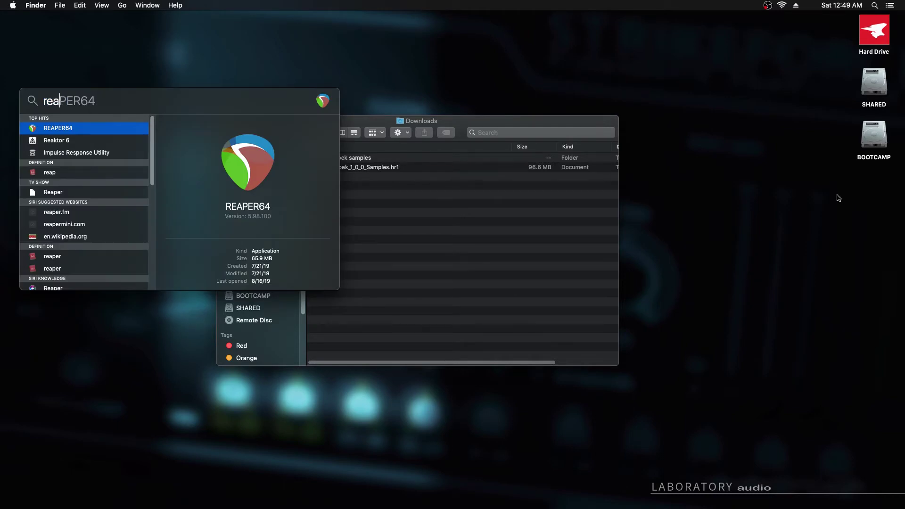
{"action": "key", "text": "Return"}
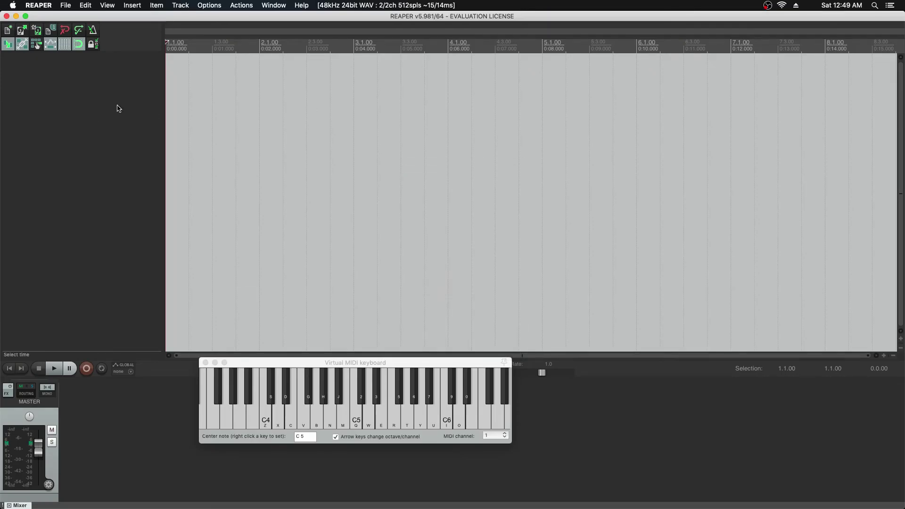
{"action": "right_click", "coordinate": [112, 98]}
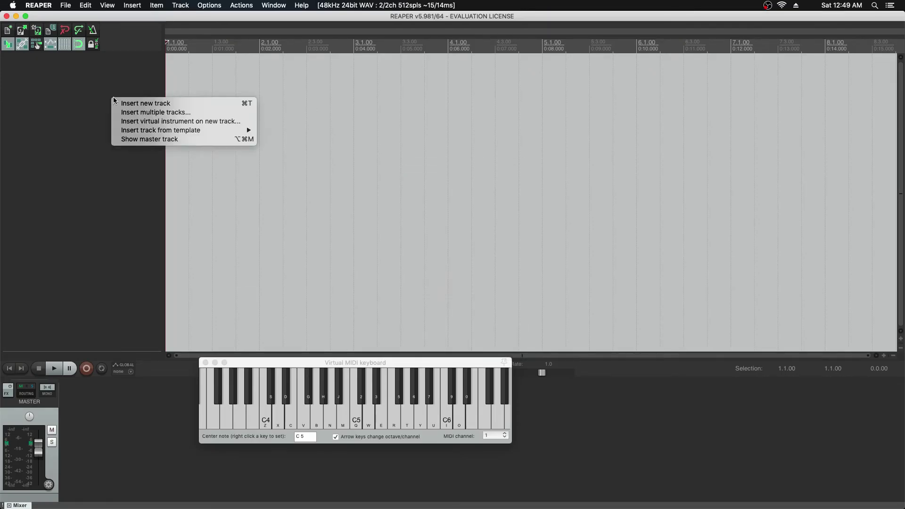
{"action": "left_click", "coordinate": [126, 122]}
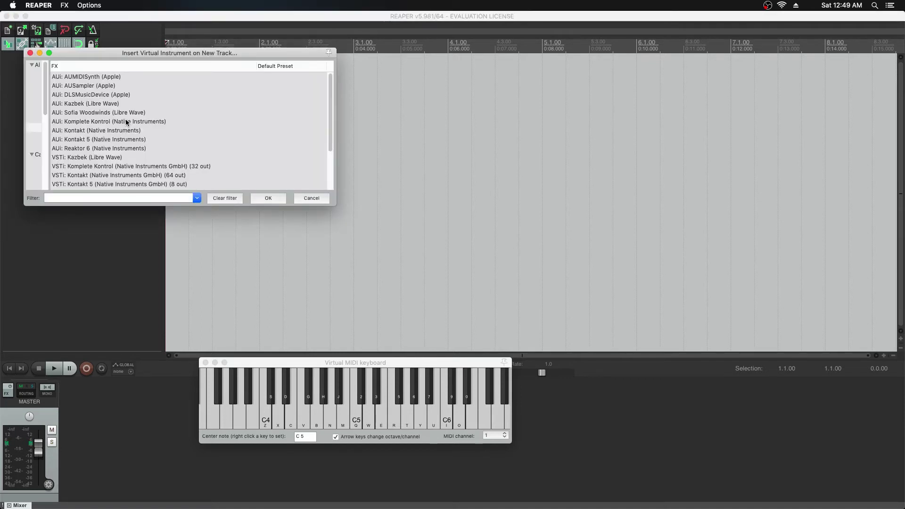
{"action": "left_click", "coordinate": [264, 104]}
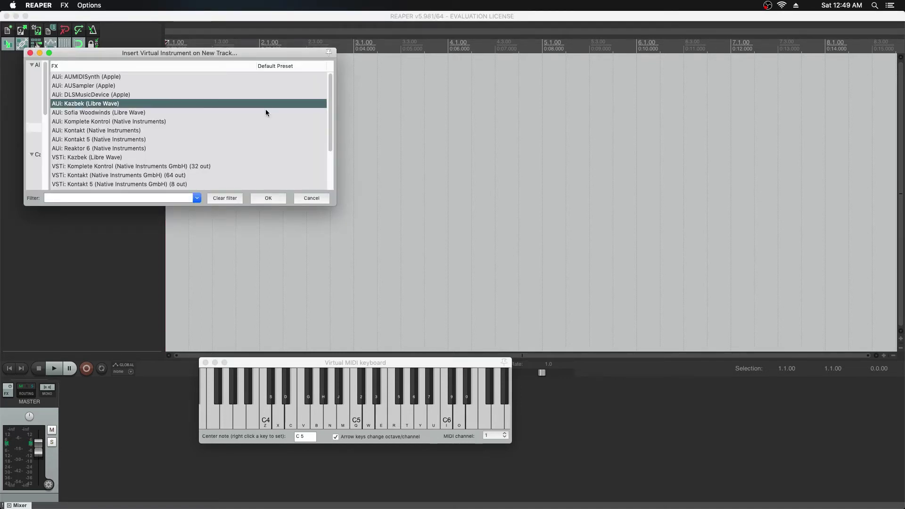
{"action": "left_click", "coordinate": [269, 198]}
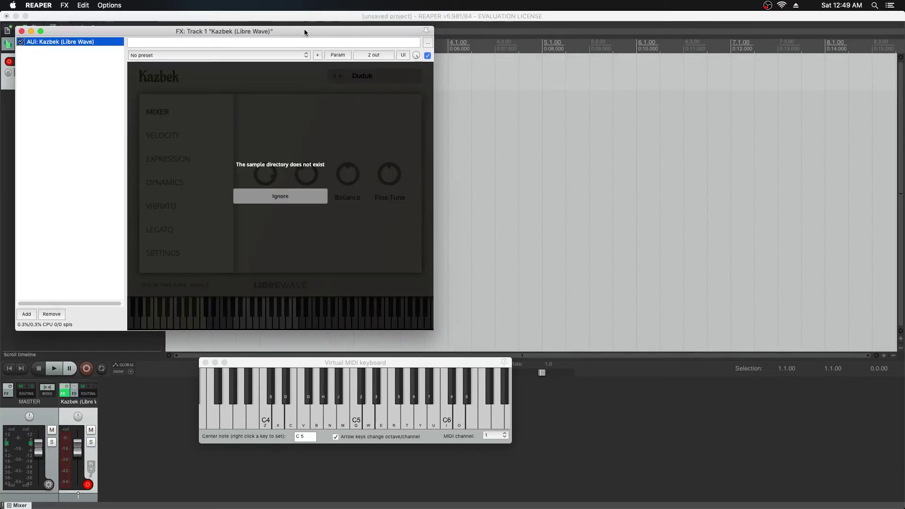
- Dismiss the missing sample directory warning and play a few test notes on Kazbek
{"action": "left_click_drag", "start_coordinate": [305, 29], "coordinate": [471, 37]}
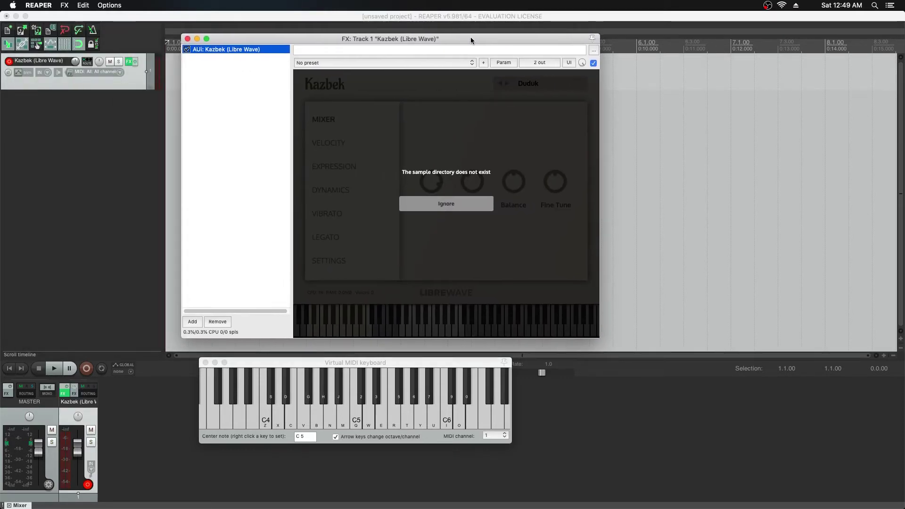
{"action": "left_click", "coordinate": [460, 202]}
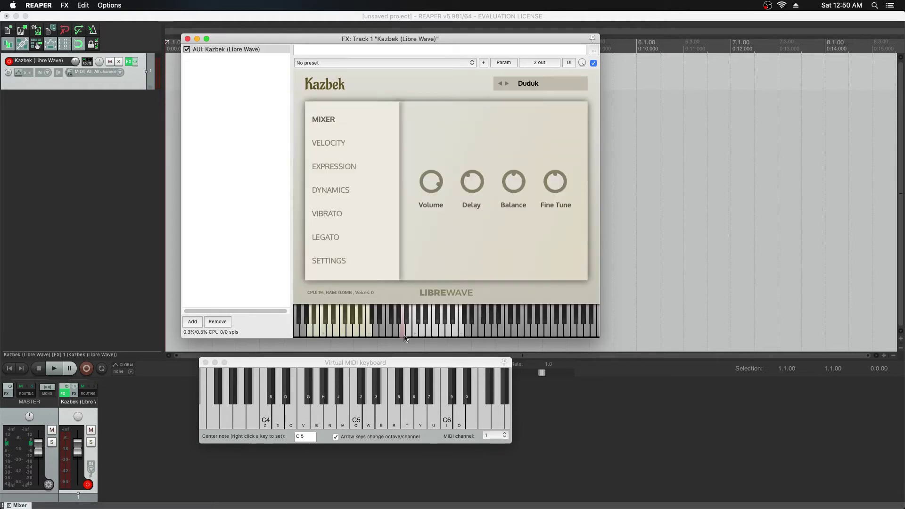
{"action": "key", "text": "q"}
{"action": "key", "text": "e"}
{"action": "key", "text": "b"}
{"action": "key", "text": "w"}
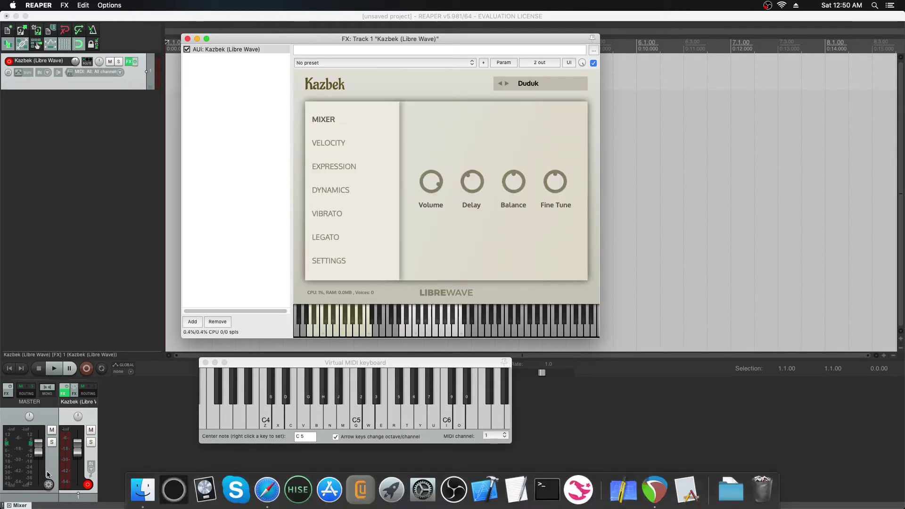
{"action": "left_click", "coordinate": [438, 321]}
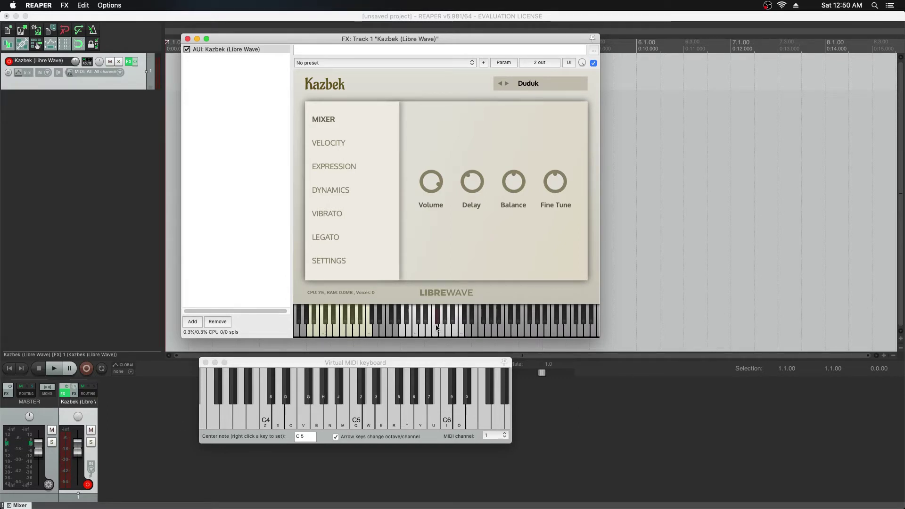
{"action": "left_click", "coordinate": [438, 317]}
- Change Kazbek's sample folder location to Downloads/kazbek samples and acknowledge the relocation notice
{"action": "left_click", "coordinate": [336, 261]}
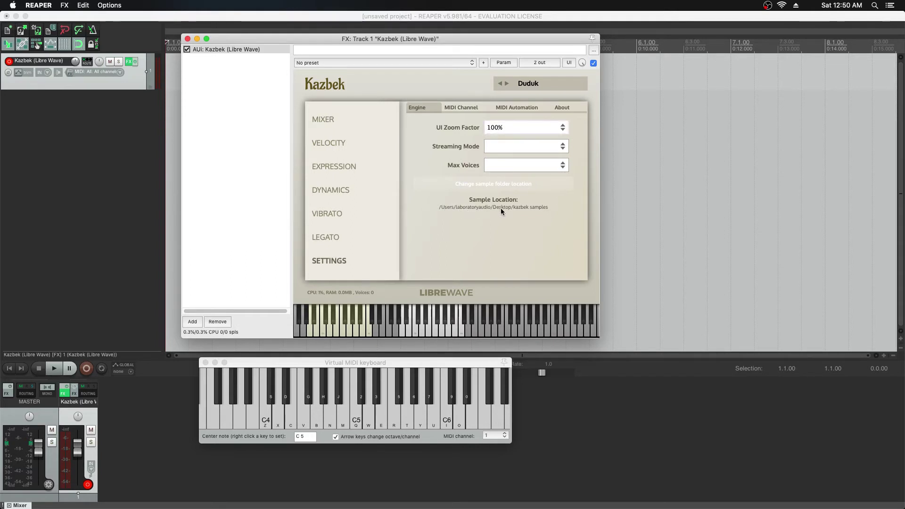
{"action": "left_click", "coordinate": [481, 182]}
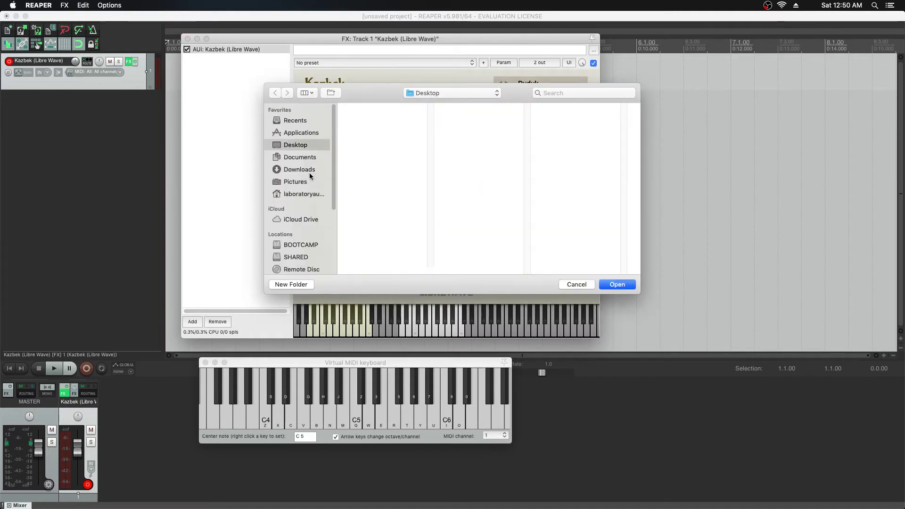
{"action": "left_click", "coordinate": [306, 171]}
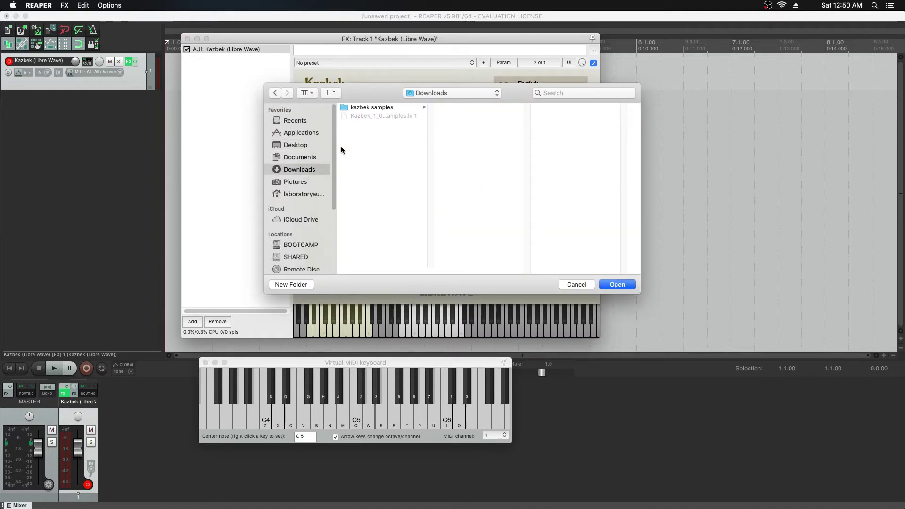
{"action": "left_click", "coordinate": [381, 108]}
{"action": "left_click", "coordinate": [616, 285]}
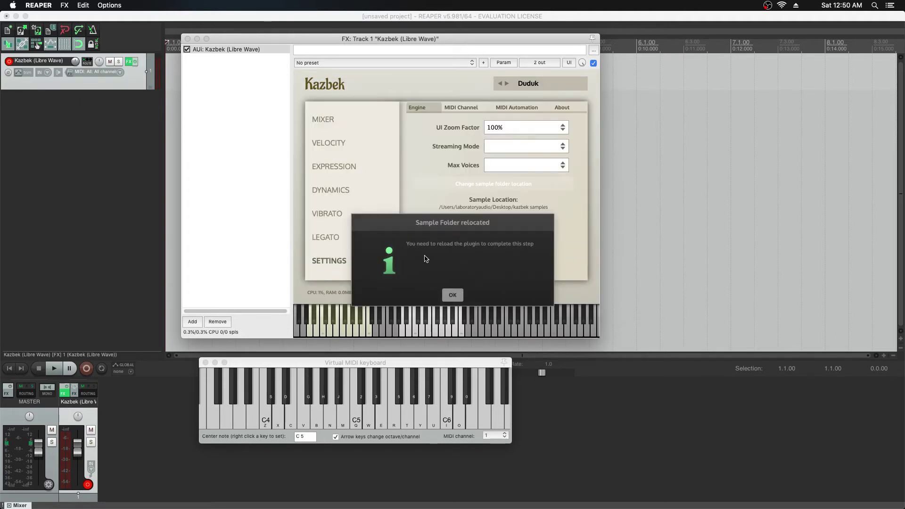
{"action": "left_click", "coordinate": [453, 296]}
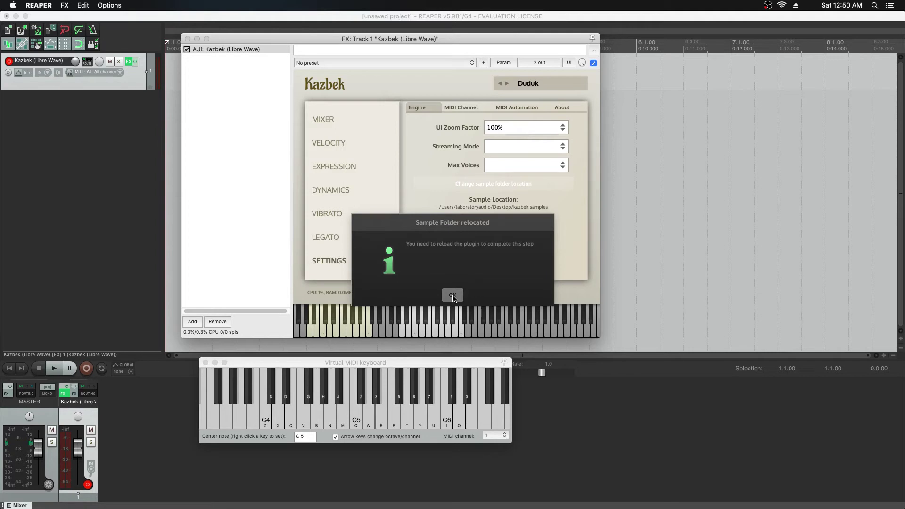
- Replace the Kazbek track with a new track hosting VSTi: Kazbek (Libre Wave)
{"action": "left_click", "coordinate": [187, 38]}
{"action": "right_click", "coordinate": [103, 89]}
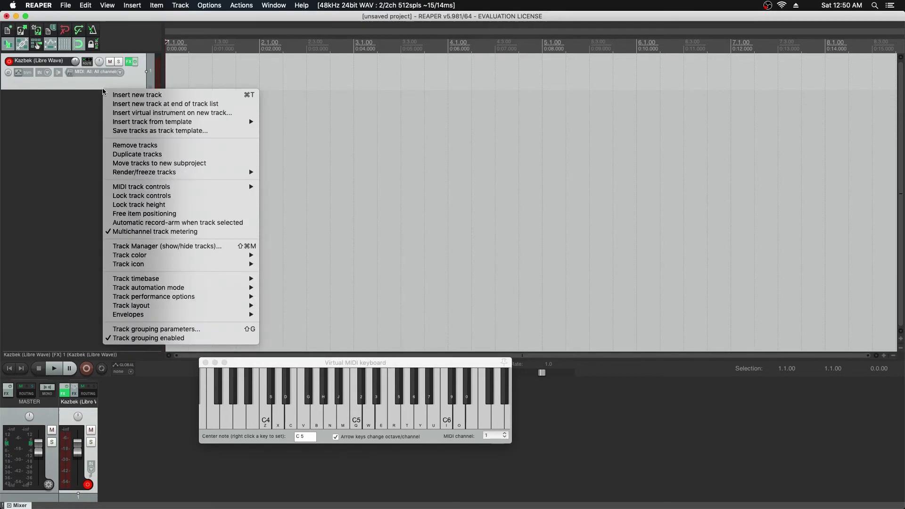
{"action": "left_click", "coordinate": [127, 145]}
{"action": "right_click", "coordinate": [119, 118]}
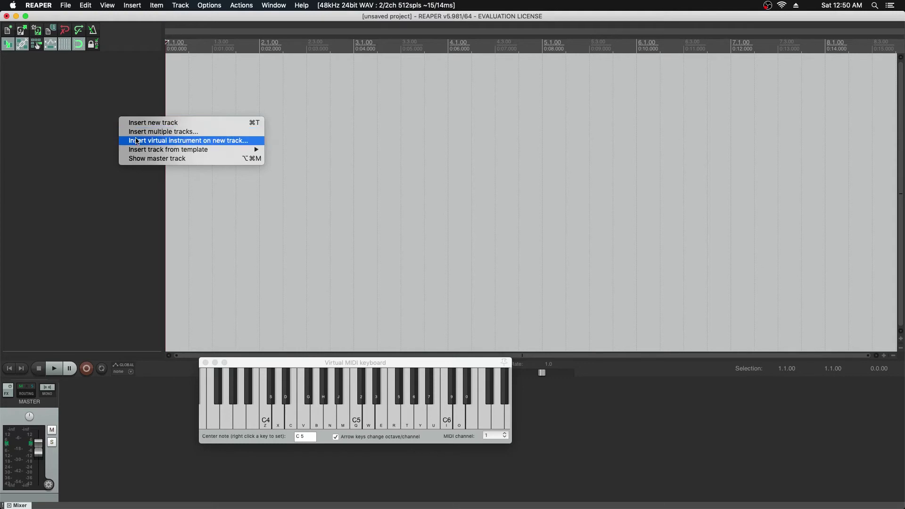
{"action": "left_click", "coordinate": [137, 141]}
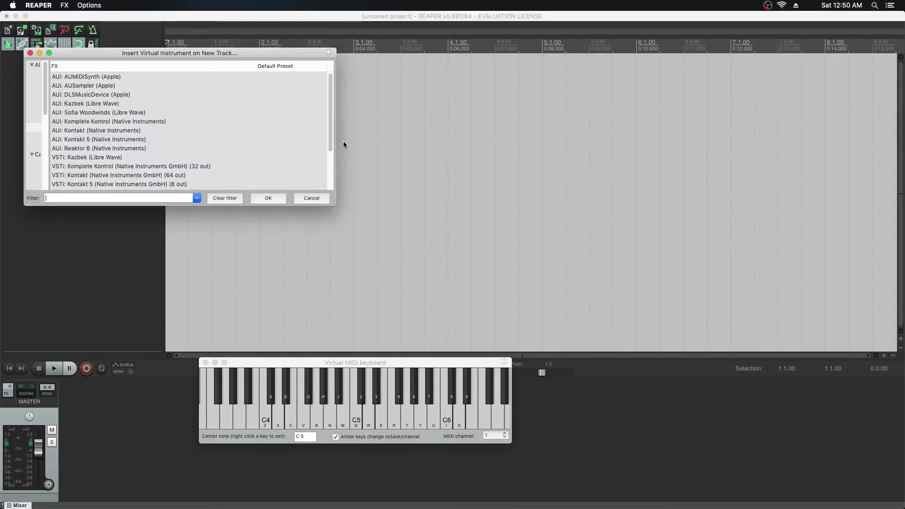
{"action": "left_click", "coordinate": [77, 159]}
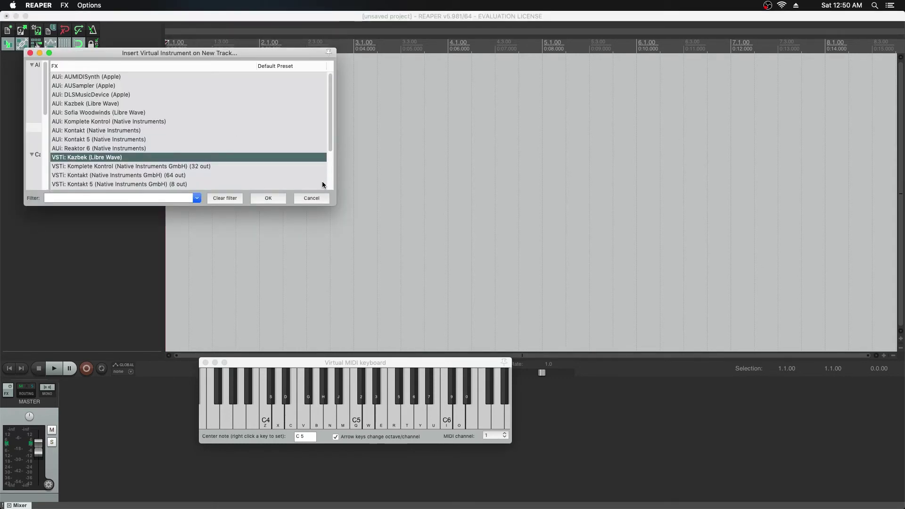
{"action": "key", "text": "Return"}
- Play duduk notes, then show Kazbek's settings with the Downloads/kazbek samples location
{"action": "left_click_drag", "start_coordinate": [282, 300], "coordinate": [233, 316]}
{"action": "left_click", "coordinate": [290, 316]}
{"action": "left_click", "coordinate": [264, 315]}
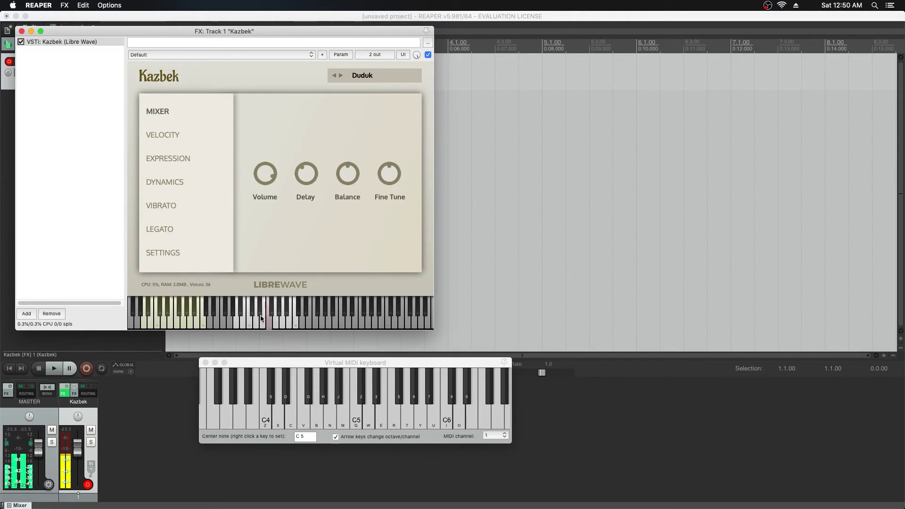
{"action": "left_click", "coordinate": [262, 315]}
{"action": "left_click", "coordinate": [266, 315]}
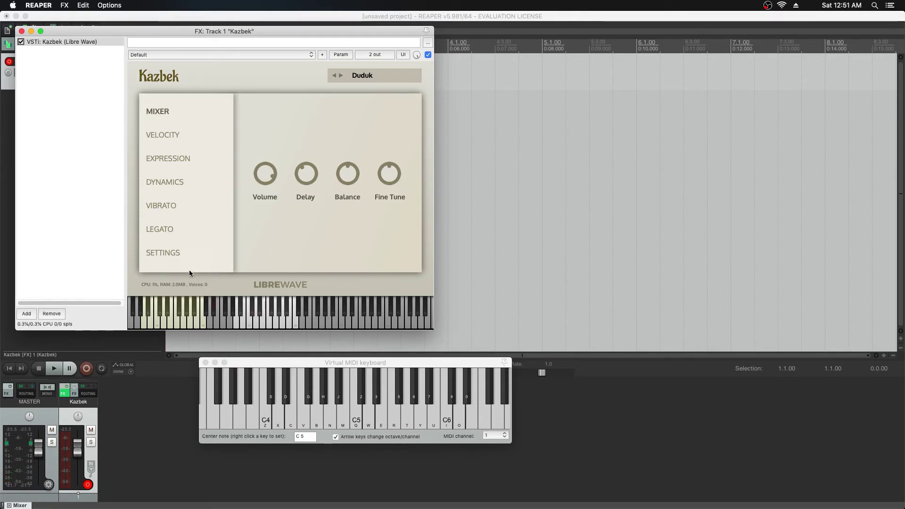
{"action": "left_click", "coordinate": [177, 256]}
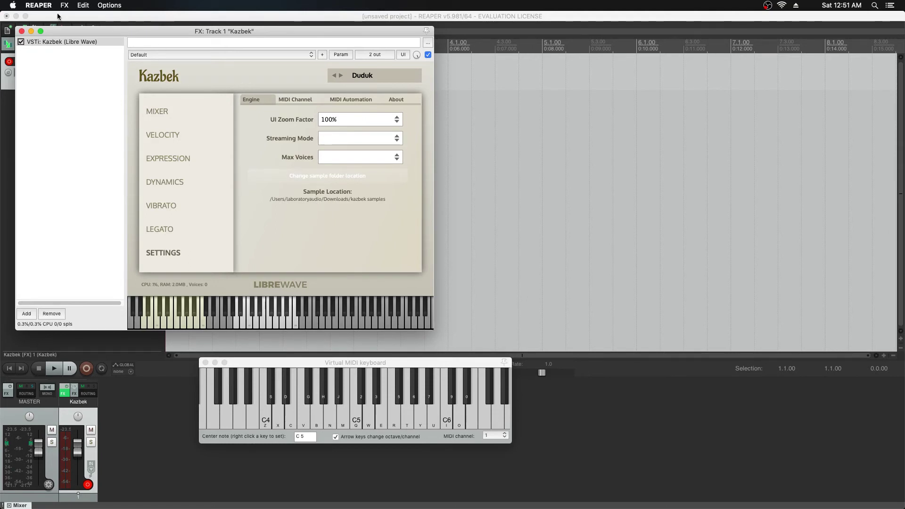
- Quit REAPER without saving the project
{"action": "left_click", "coordinate": [40, 5]}
{"action": "left_click", "coordinate": [65, 93]}
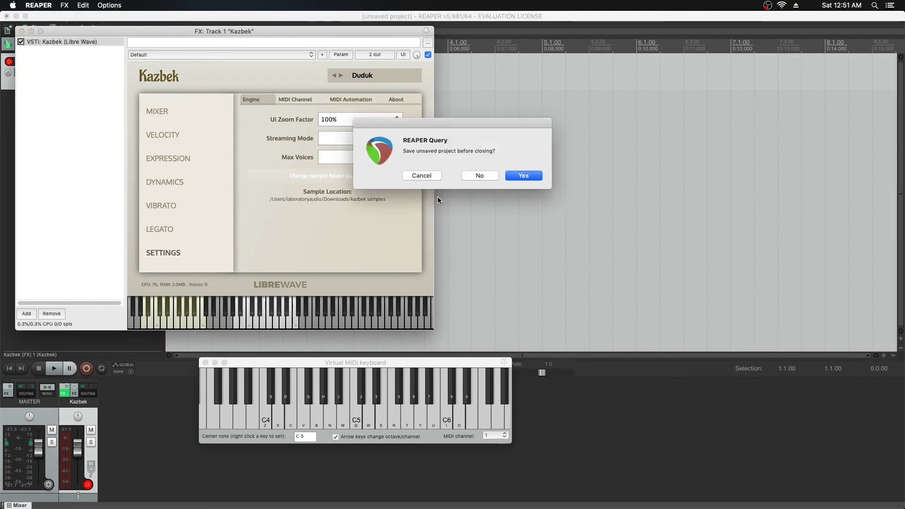
{"action": "left_click", "coordinate": [476, 176]}
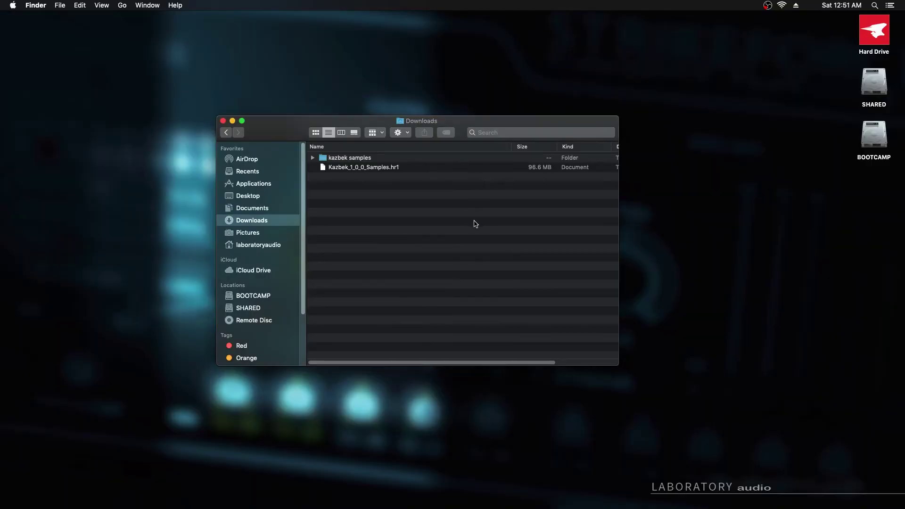
- Move the kazbek samples folder in Downloads to the Trash, leaving Kazbek_1_0_0_Samples.hr1
{"action": "left_click", "coordinate": [350, 163]}
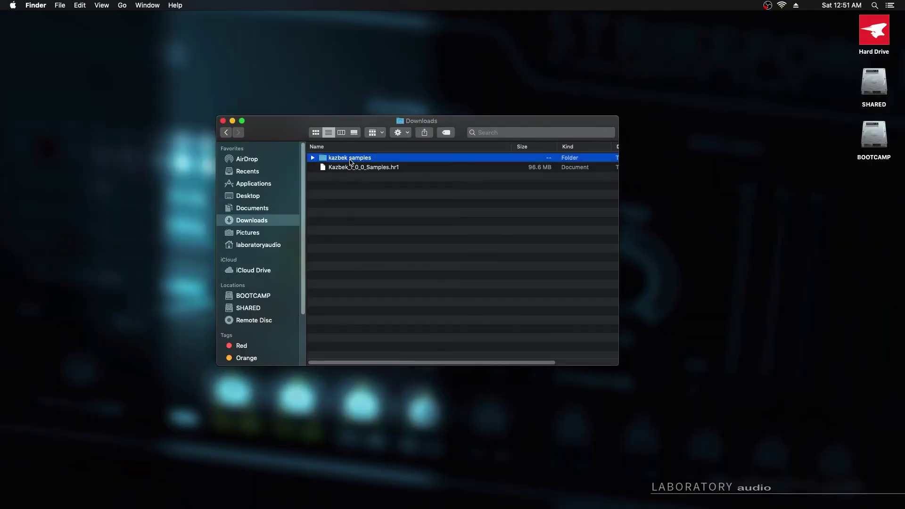
{"action": "right_click", "coordinate": [351, 162]}
{"action": "left_click", "coordinate": [424, 167]}
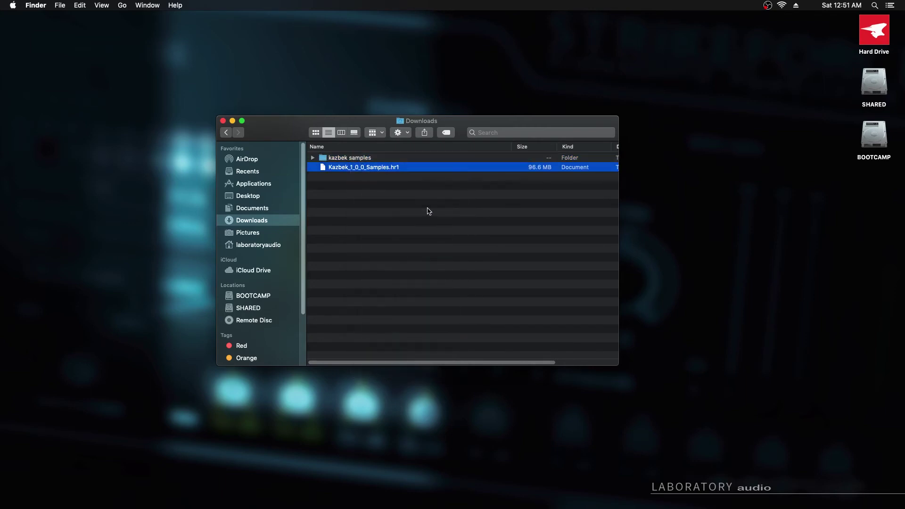
{"action": "left_click", "coordinate": [370, 185]}
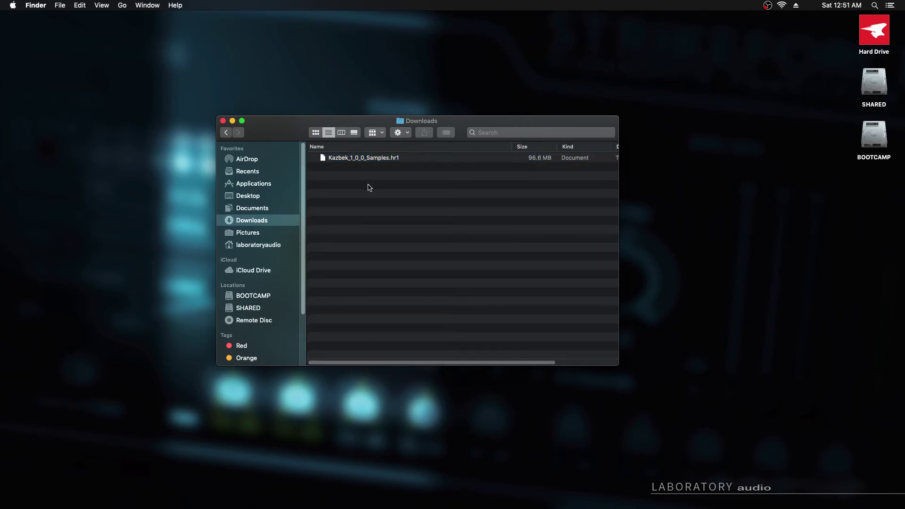
{"action": "left_click", "coordinate": [370, 160]}
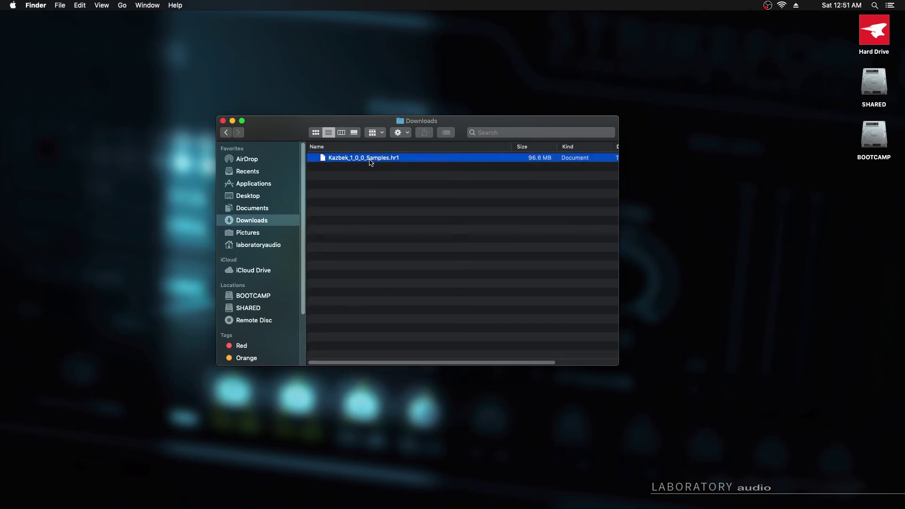
{"action": "left_click", "coordinate": [402, 182]}
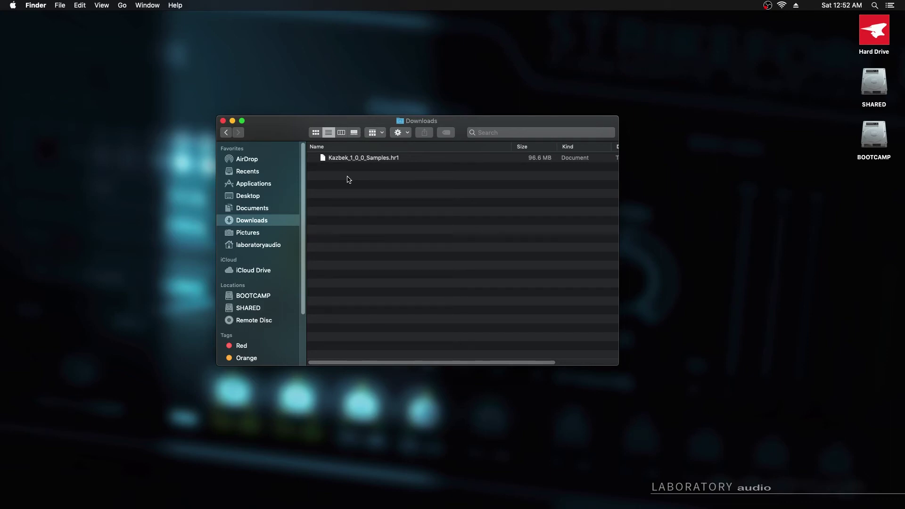
- Go to the user's Library folder from Finder's Go menu
{"action": "left_click", "coordinate": [122, 5]}
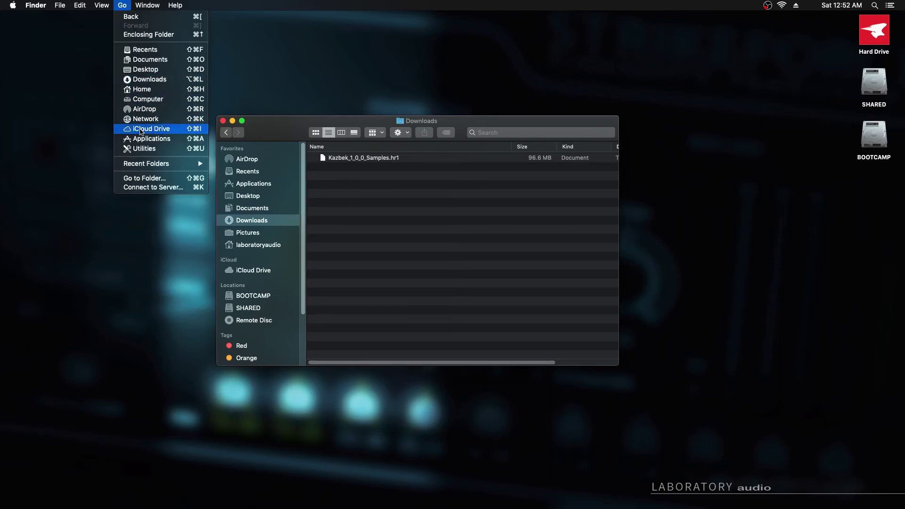
{"action": "left_click", "coordinate": [70, 82]}
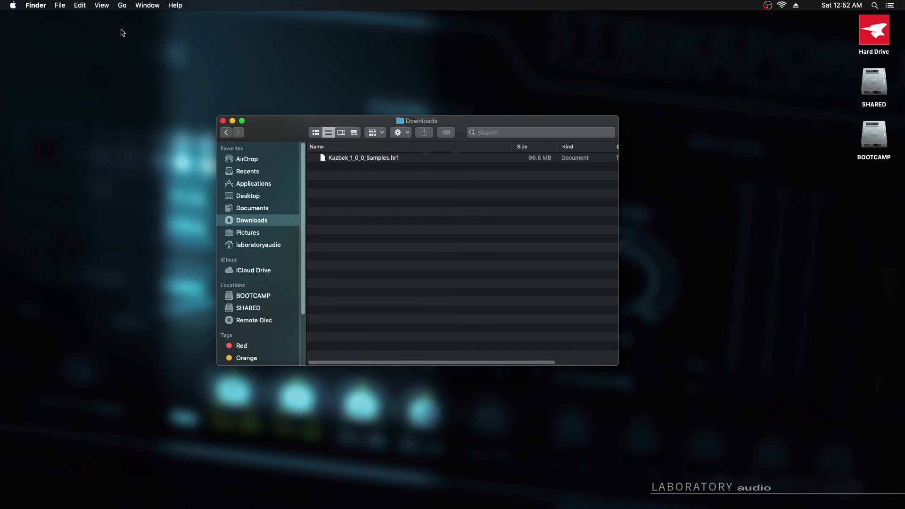
{"action": "left_click", "coordinate": [124, 7]}
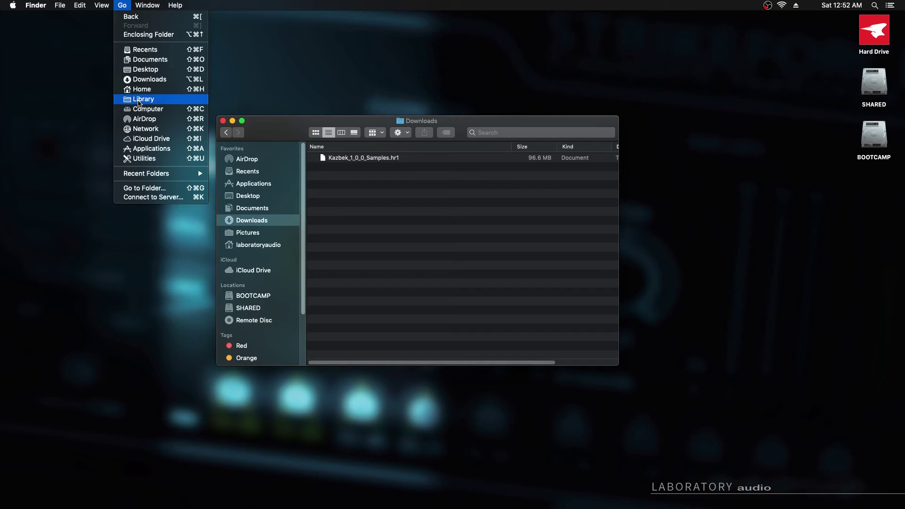
{"action": "left_click", "coordinate": [140, 100]}
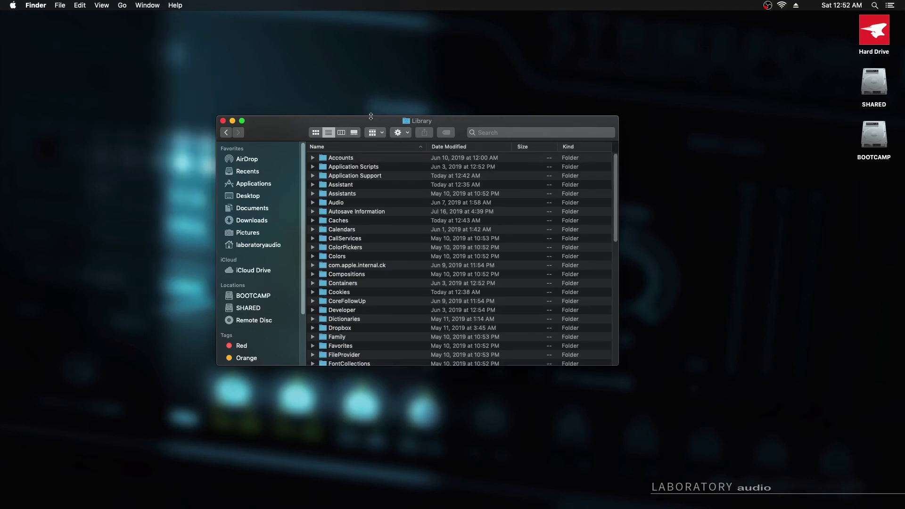
- Open Application Support's Libre Wave folder and select the Kazbek folder
{"action": "left_click", "coordinate": [313, 176]}
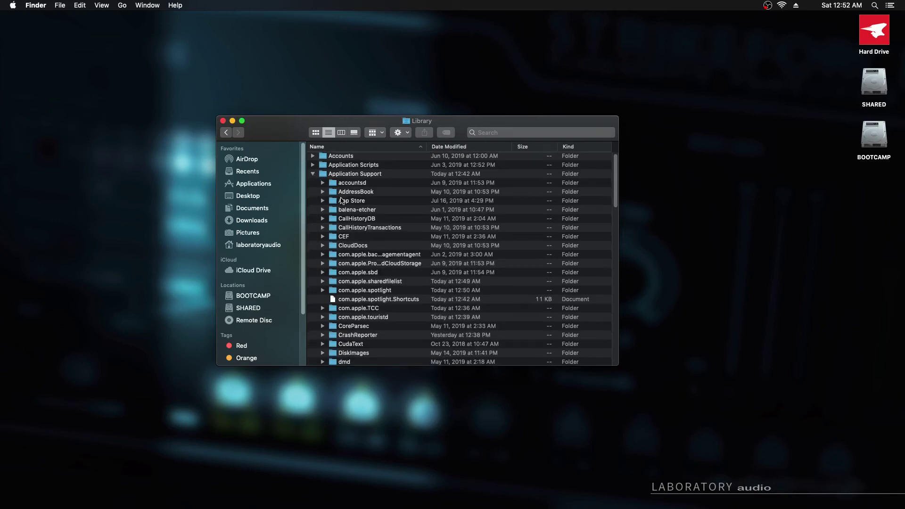
{"action": "scroll", "coordinate": [343, 203], "scroll_direction": "down", "scroll_amount": 5}
{"action": "scroll", "coordinate": [348, 206], "scroll_direction": "down", "scroll_amount": 3}
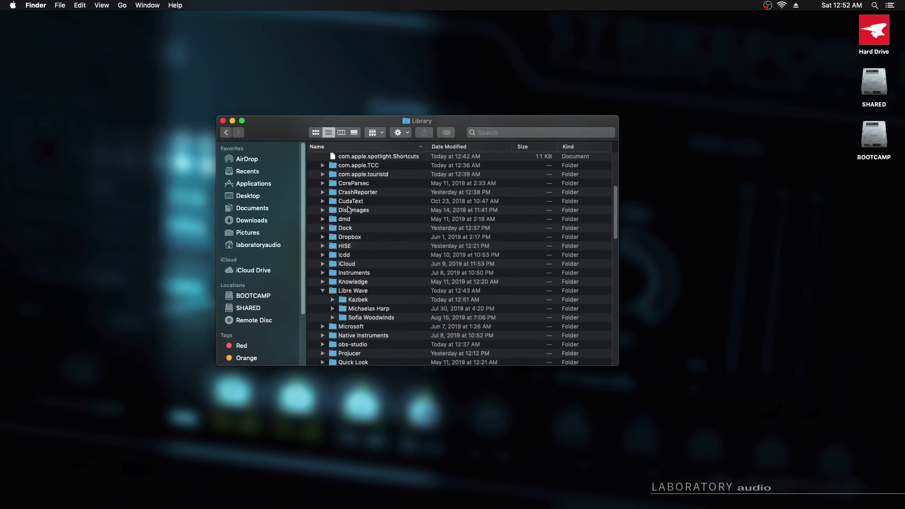
{"action": "left_click", "coordinate": [350, 282]}
{"action": "double_click", "coordinate": [350, 282]}
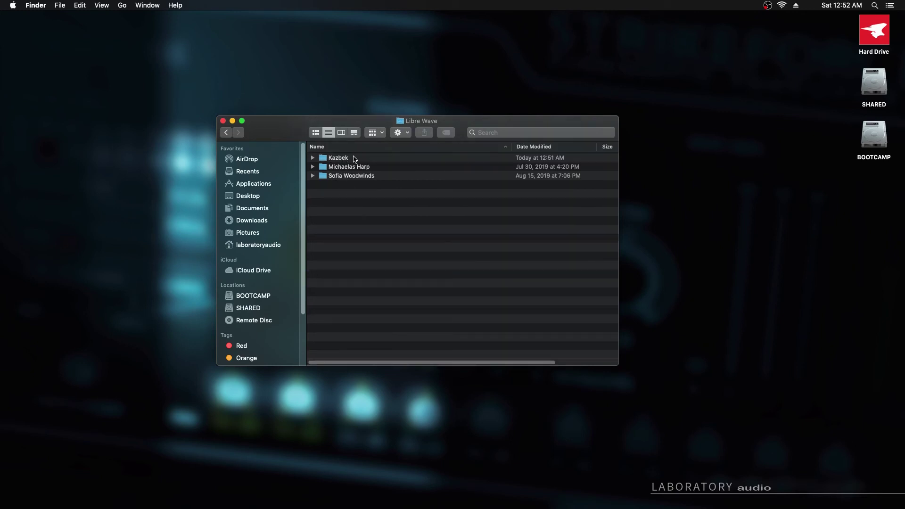
{"action": "left_click", "coordinate": [372, 175]}
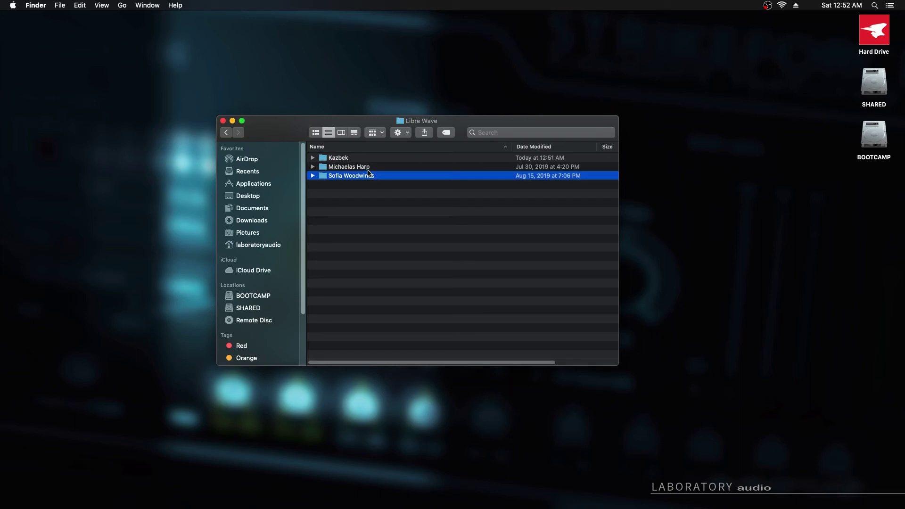
{"action": "key", "text": "Up"}
{"action": "key", "text": "Up"}
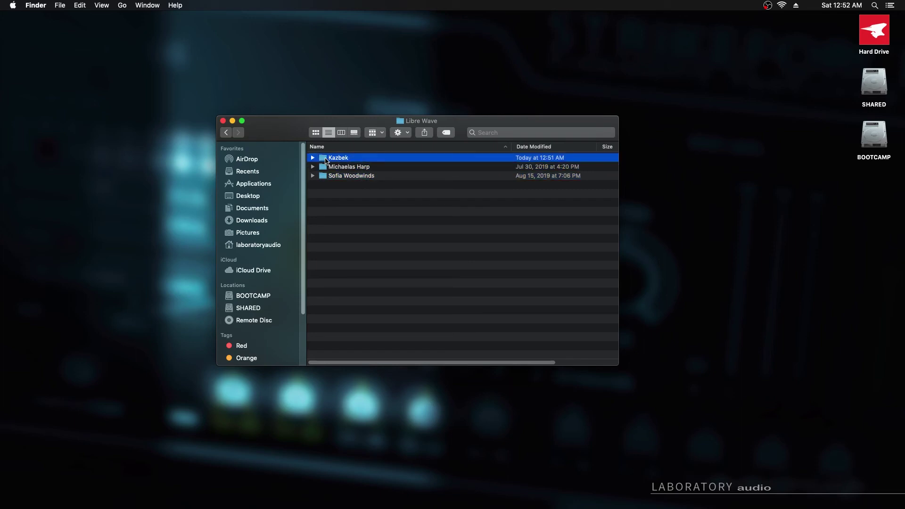
- Open the Kazbek folder and move its LinkOSX file to the Trash
{"action": "left_click", "coordinate": [372, 203]}
{"action": "left_click", "coordinate": [337, 160]}
{"action": "double_click", "coordinate": [324, 160]}
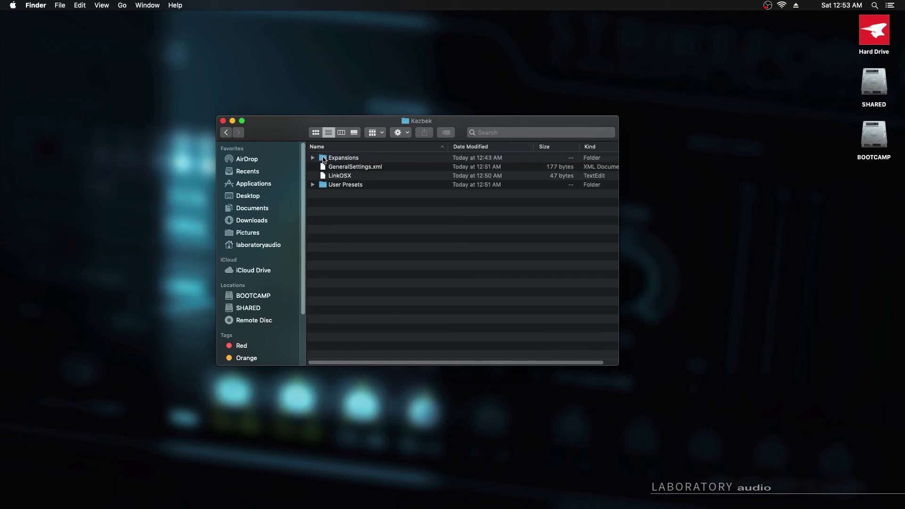
{"action": "left_click", "coordinate": [333, 188]}
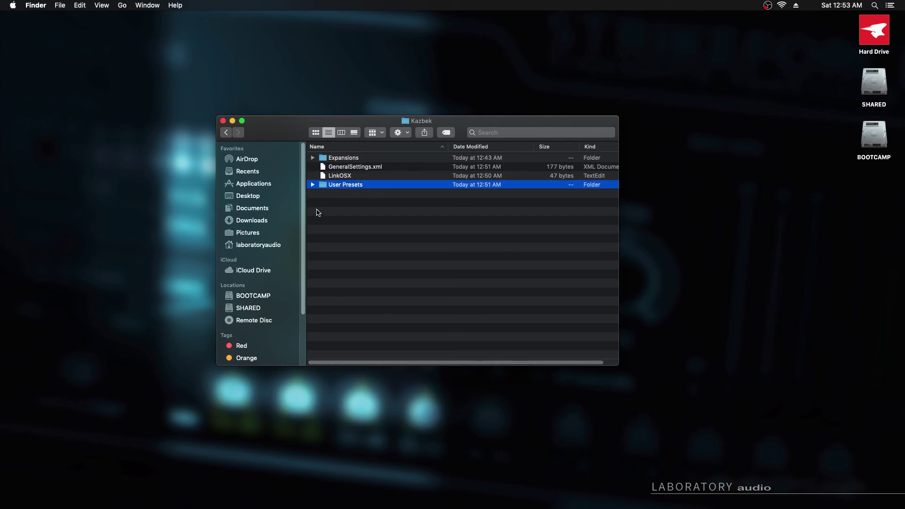
{"action": "left_click", "coordinate": [332, 178]}
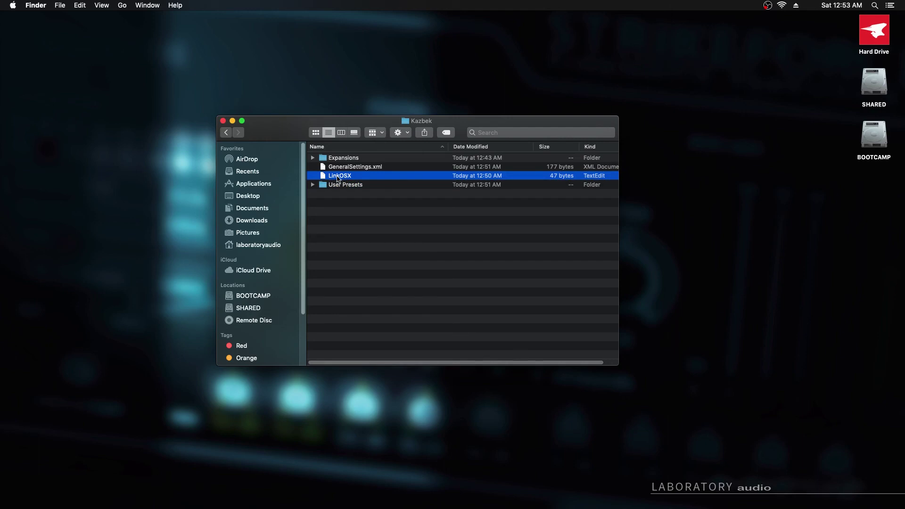
{"action": "right_click", "coordinate": [348, 177]}
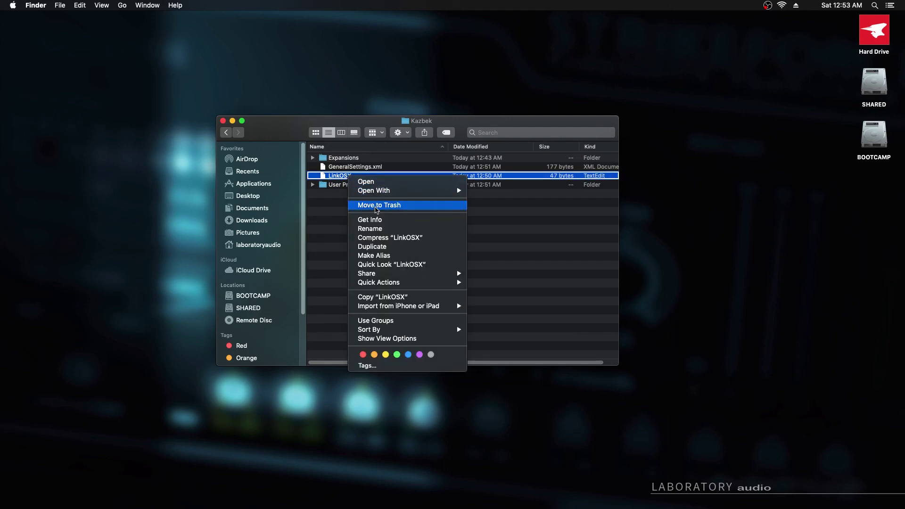
{"action": "left_click", "coordinate": [377, 208]}
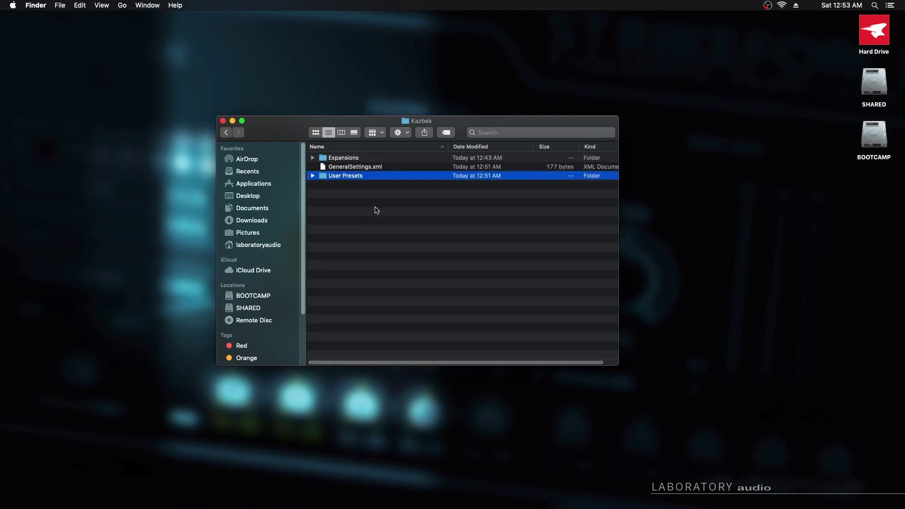
- Relaunch REAPER through Spotlight search
{"action": "key", "text": "super+space"}
{"action": "type", "text": "reap"}
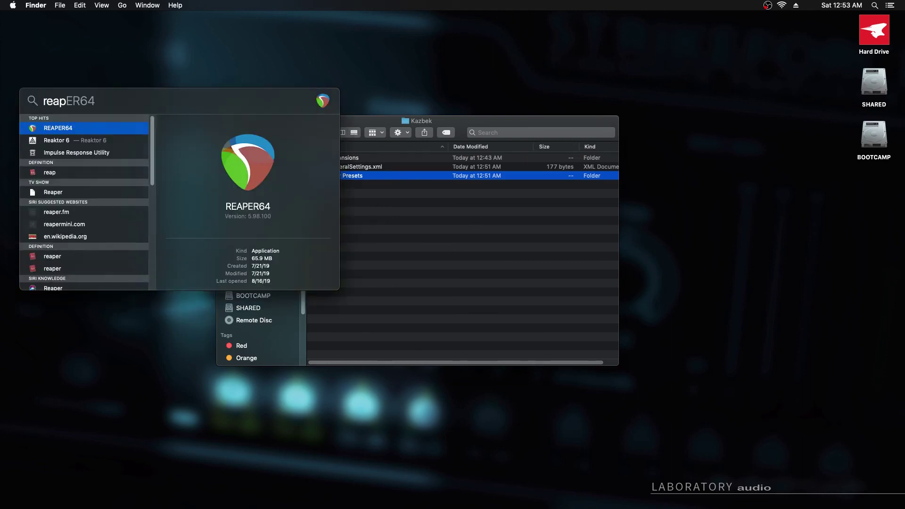
{"action": "key", "text": "Return"}
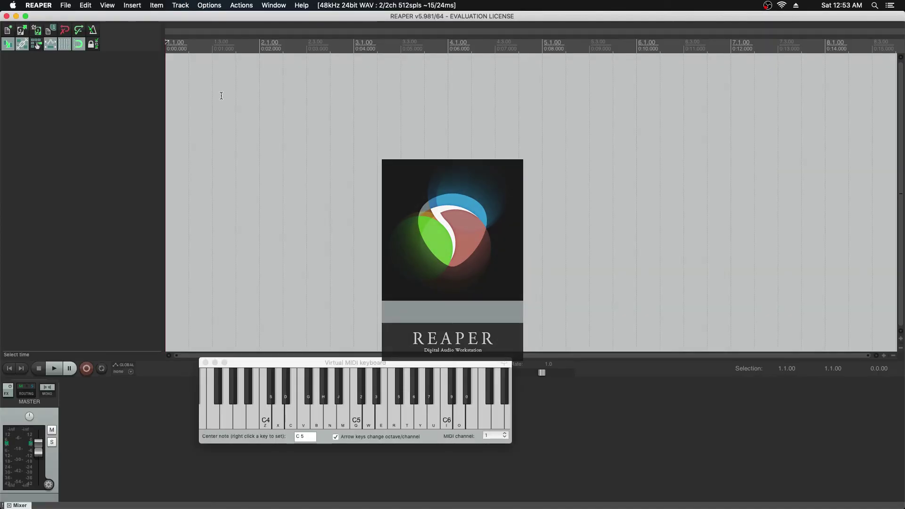
- Insert AUi: Kazbek (Libre Wave) as a virtual instrument on a new track
{"action": "right_click", "coordinate": [90, 92]}
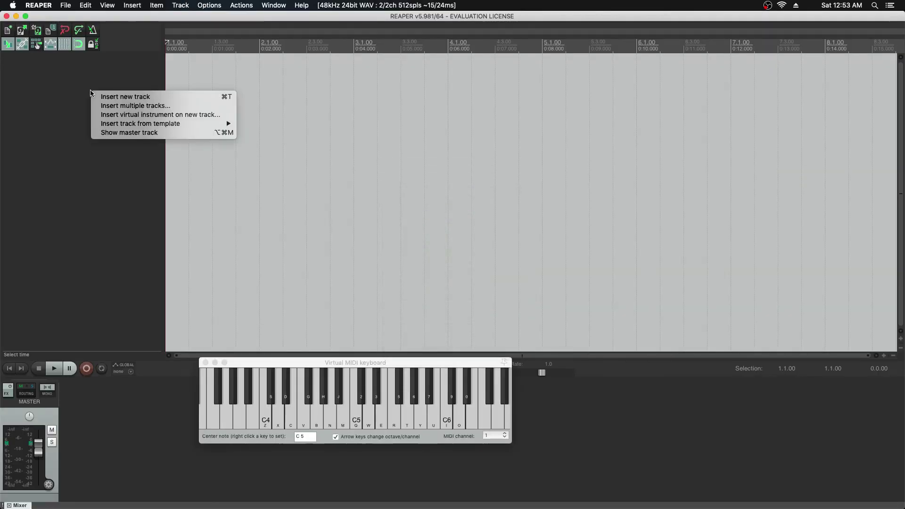
{"action": "left_click", "coordinate": [125, 115]}
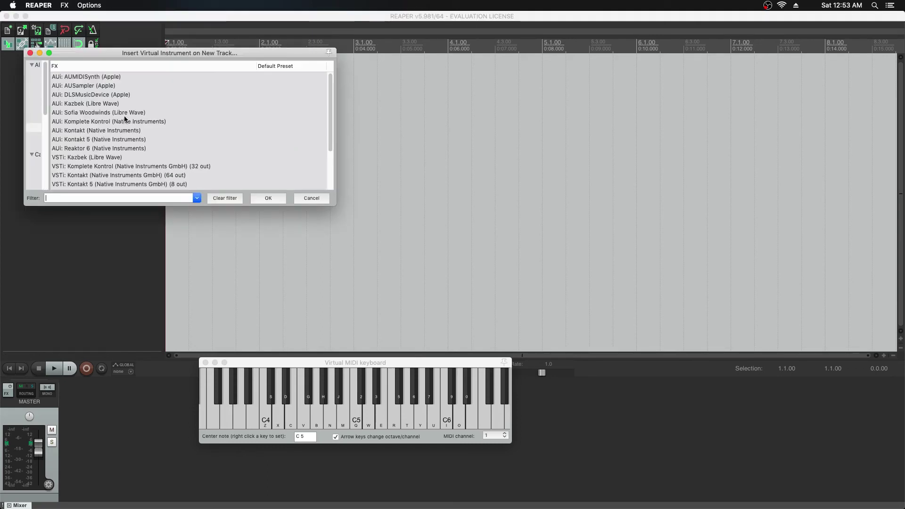
{"action": "left_click", "coordinate": [85, 104]}
{"action": "double_click", "coordinate": [85, 103]}
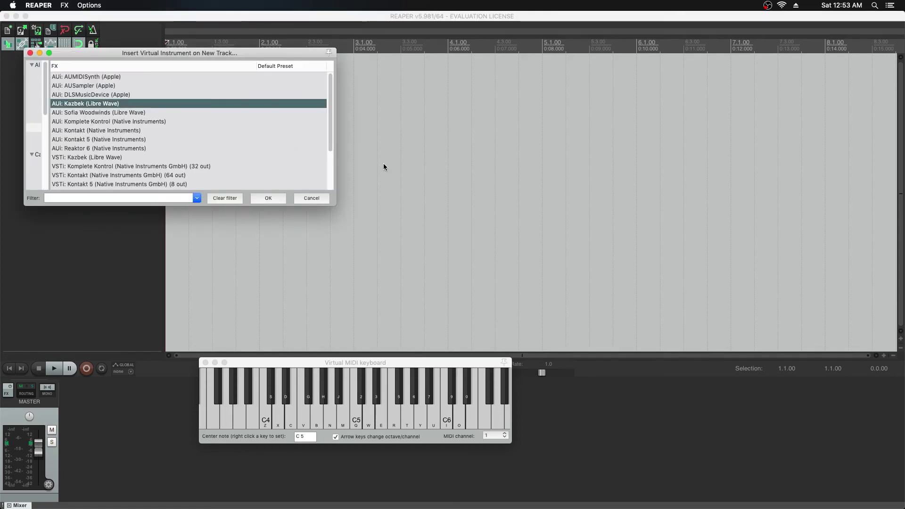